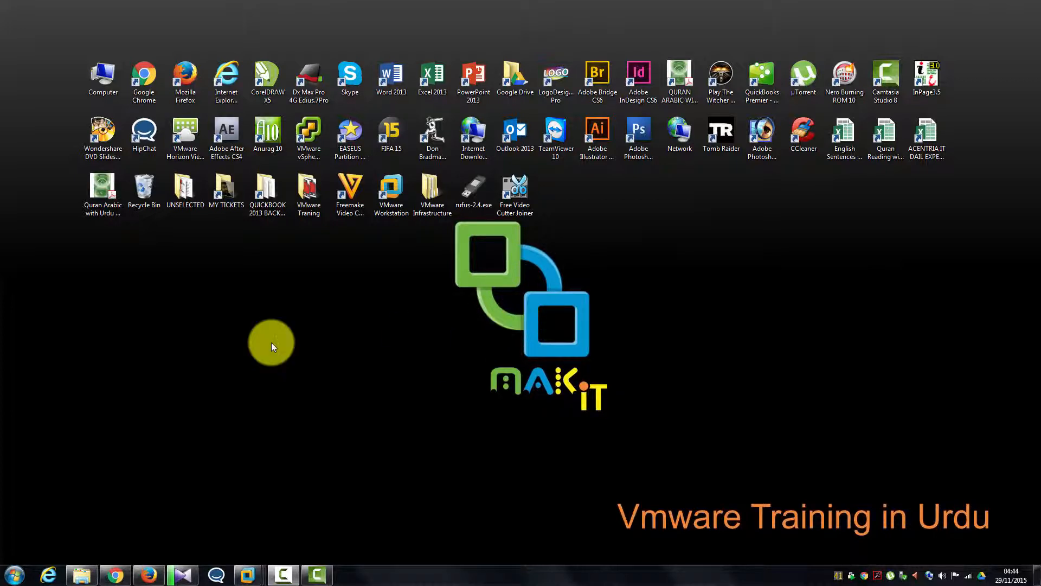
Step: Switch to VMware Workstation and exit SQL Server Management Studio on the MAK-SQL-01 virtual machine
mouse_move(244, 576)
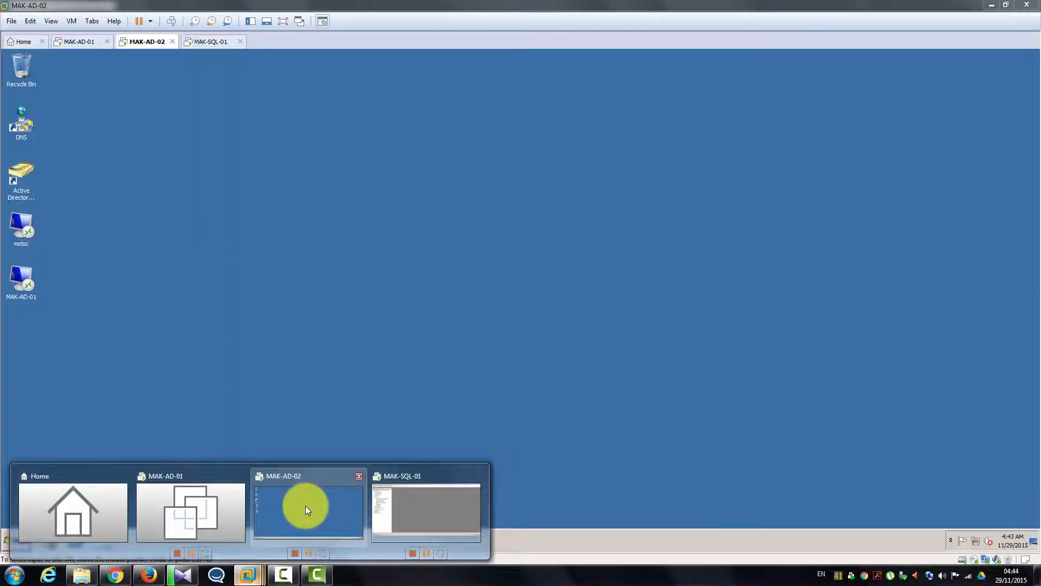
left_click(305, 506)
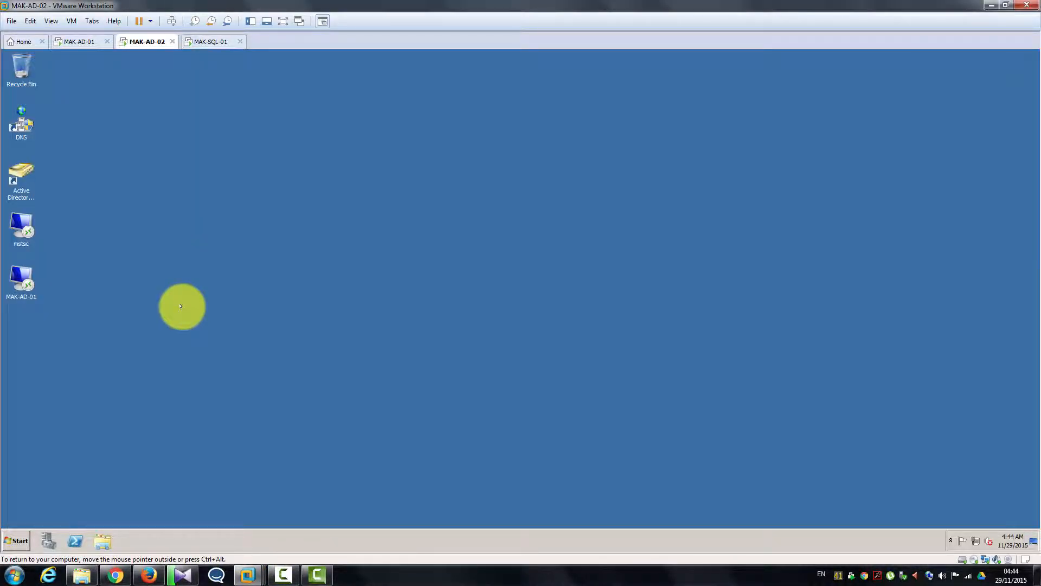
left_click(209, 43)
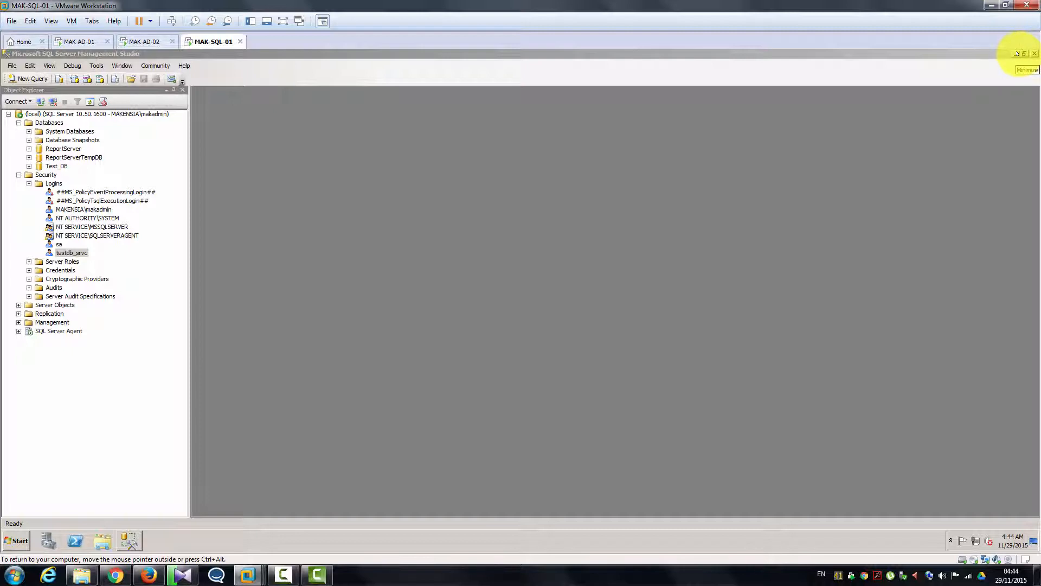
left_click(11, 65)
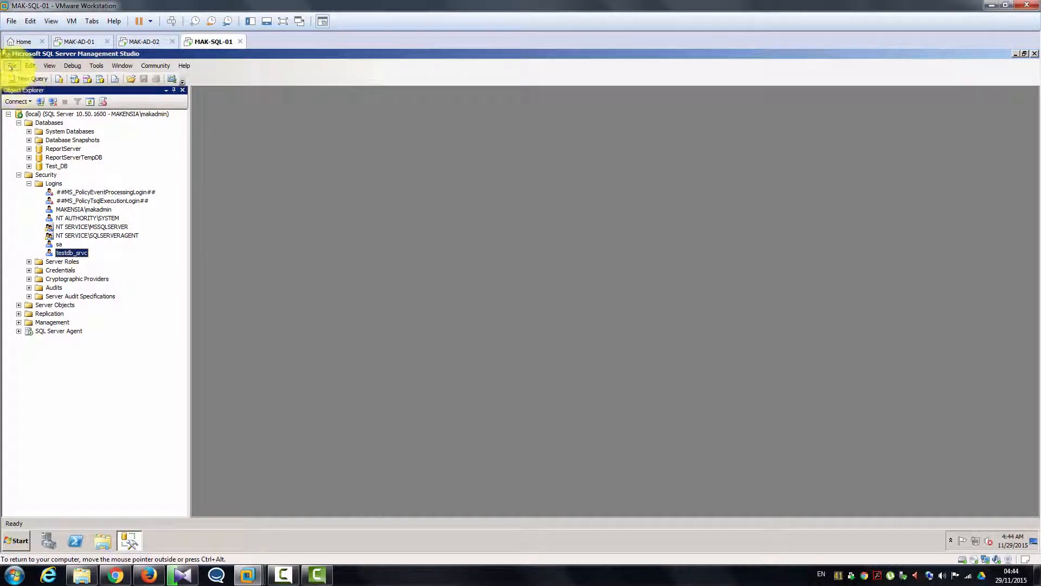
left_click(10, 65)
left_click(11, 219)
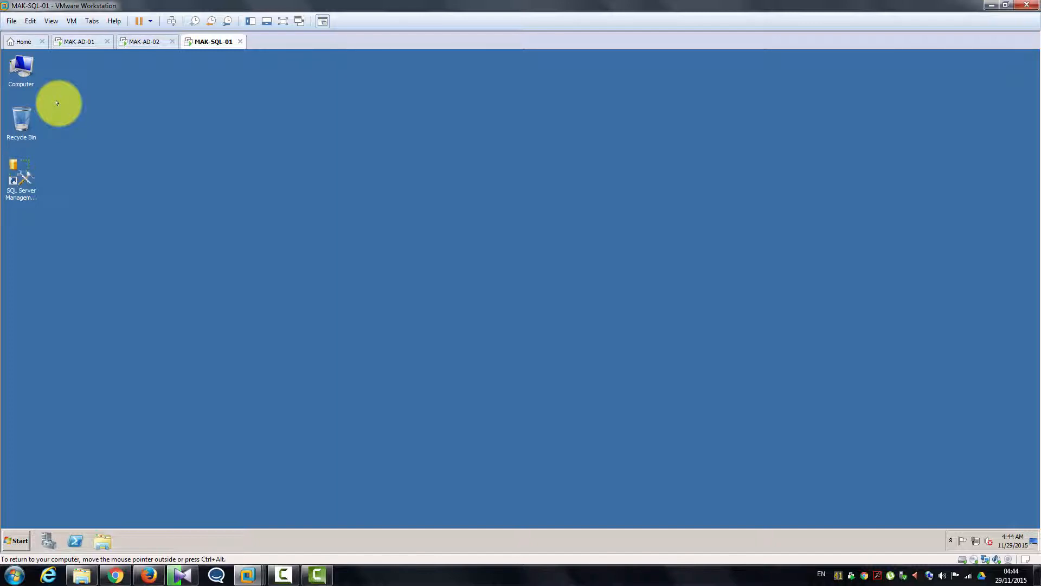
Step: Restore the MAK-AD-02 virtual machine to its Baseline snapshot through the Snapshot Manager
left_click(144, 49)
right_click(142, 45)
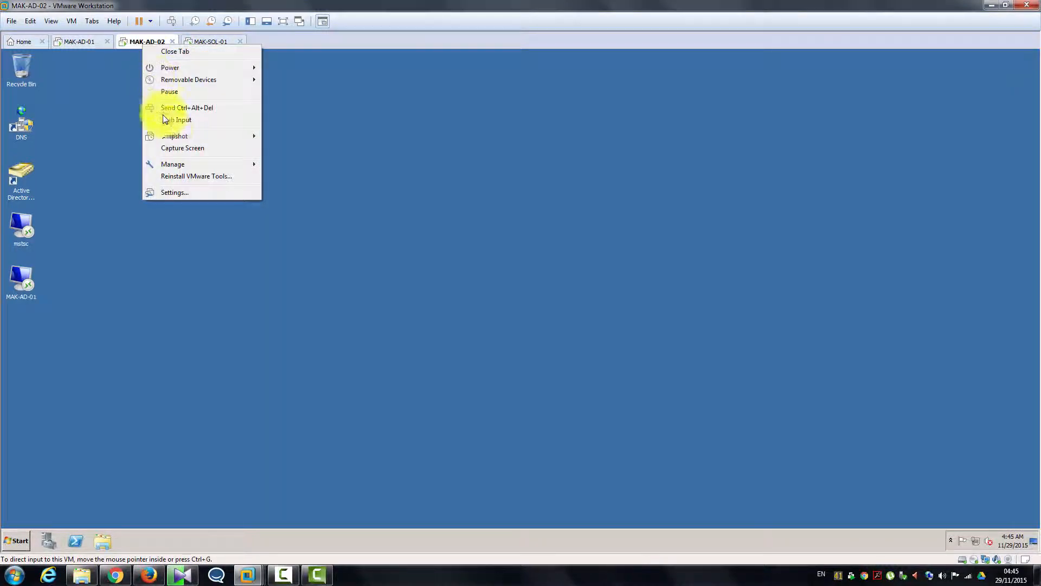
mouse_move(175, 136)
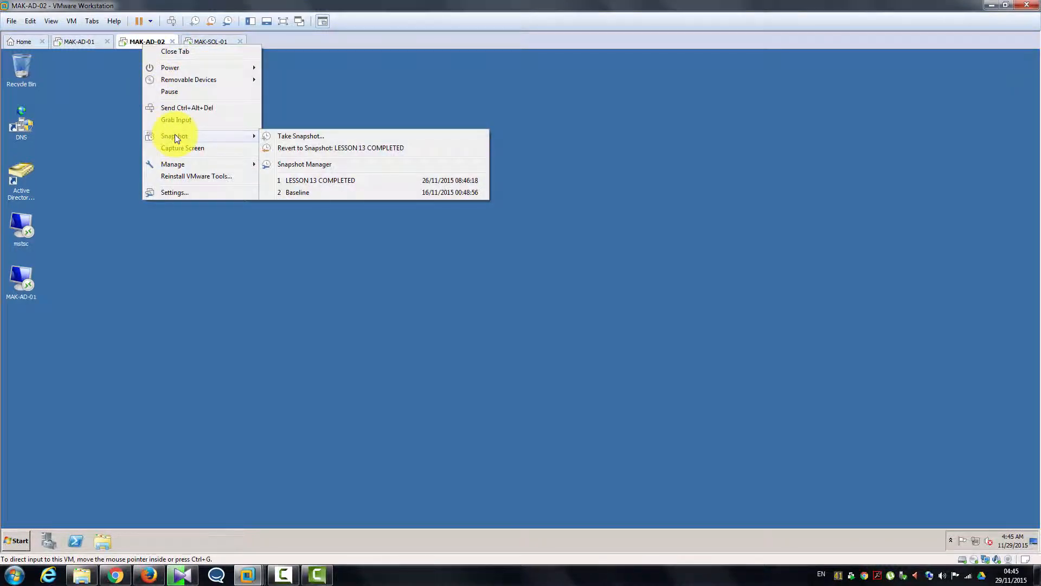
left_click(291, 163)
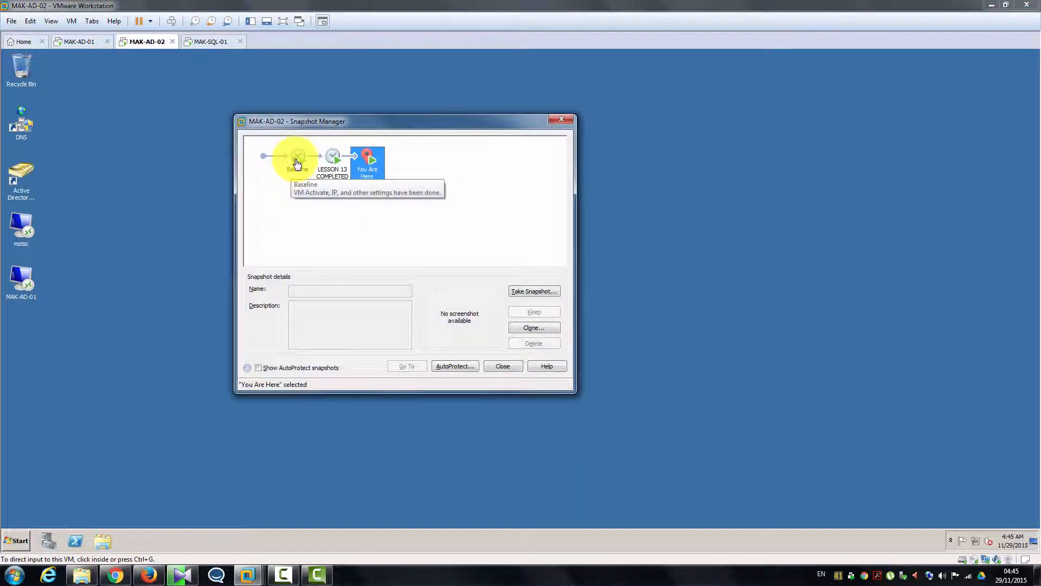
left_click(297, 163)
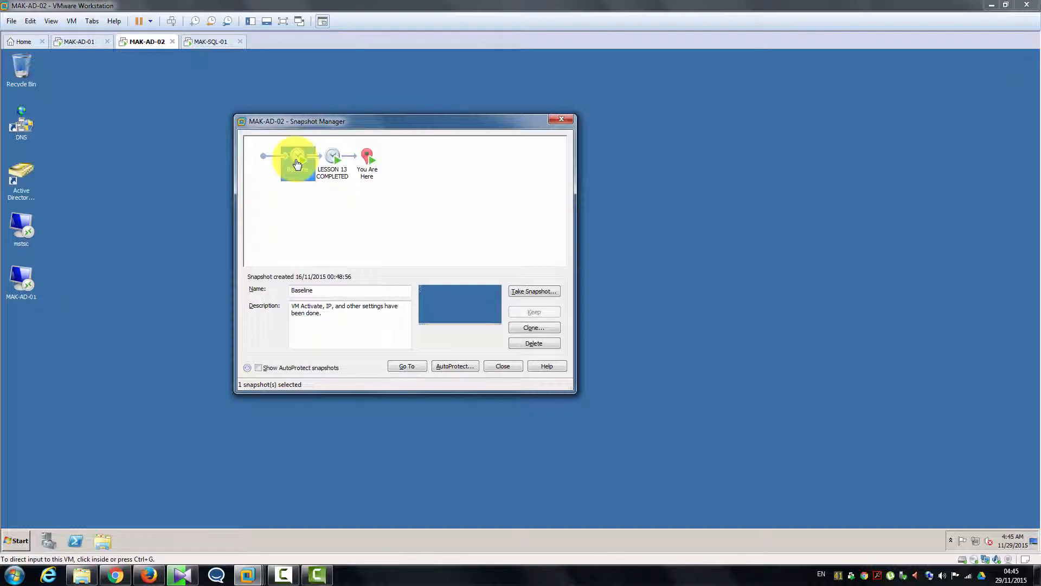
left_click(303, 318)
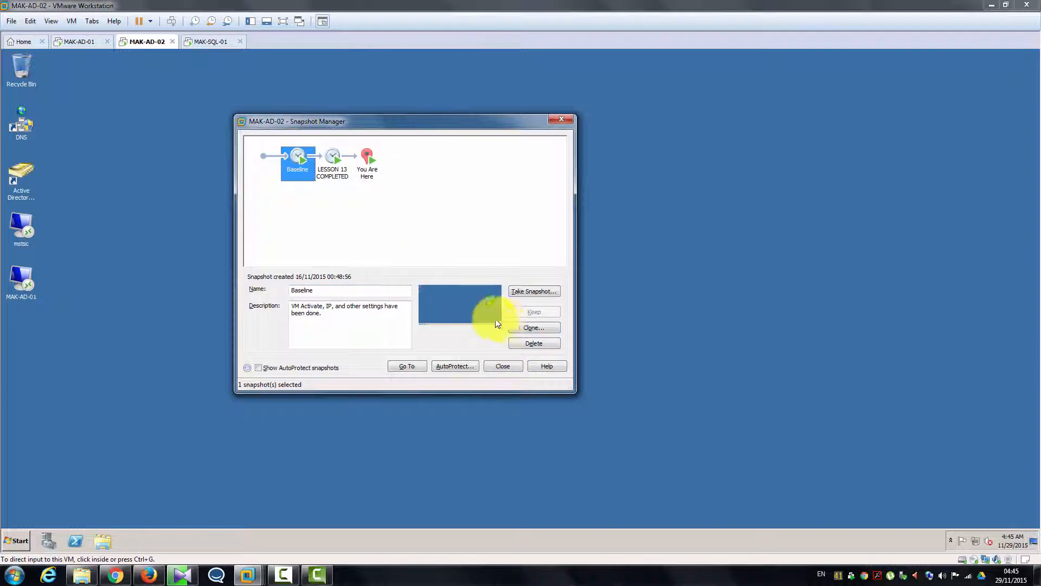
left_click(406, 366)
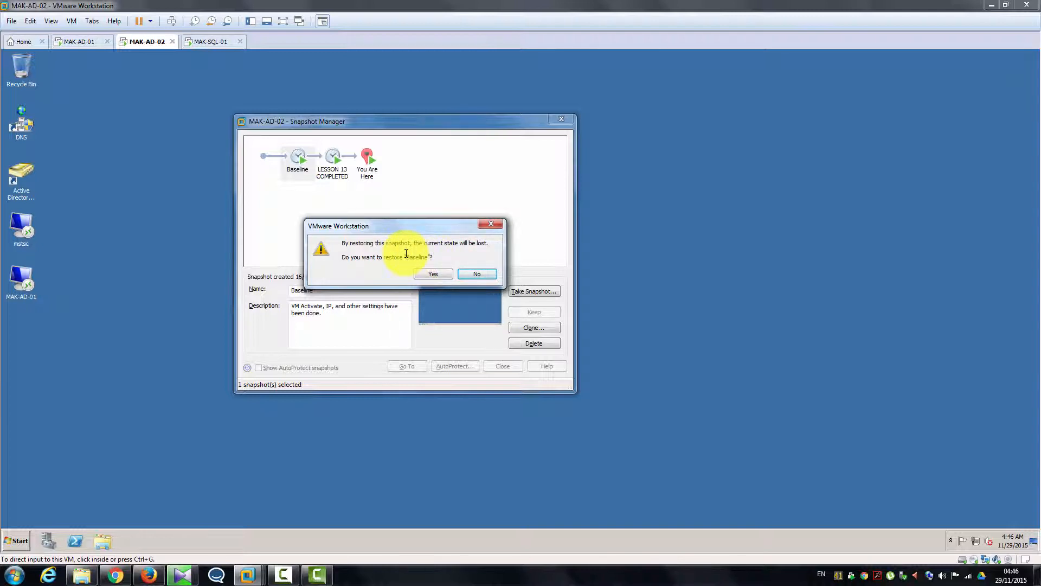
left_click(430, 275)
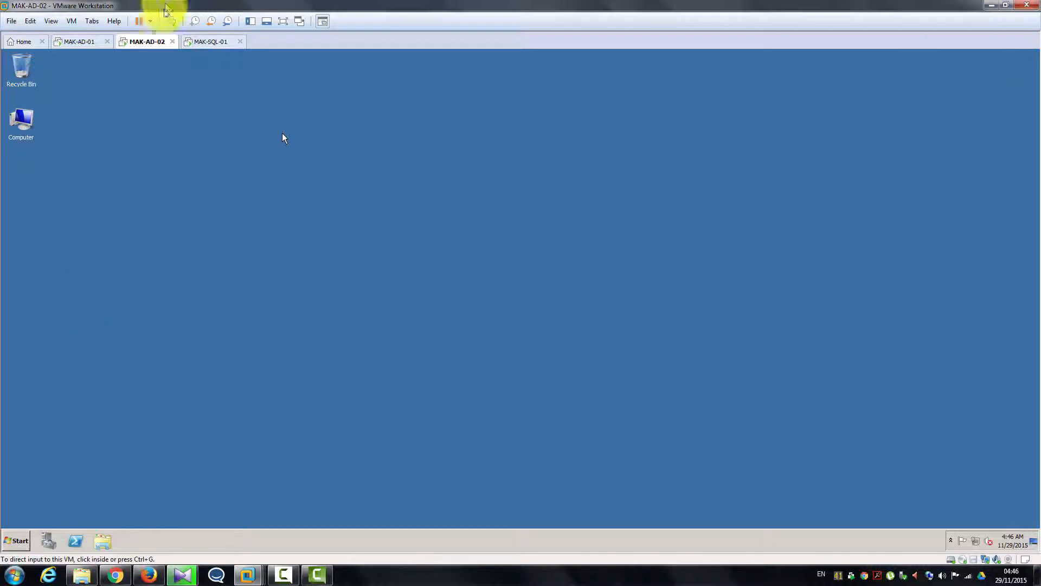
Step: Shut down the guest operating system of the MAK-AD-02 virtual machine
left_click(14, 537)
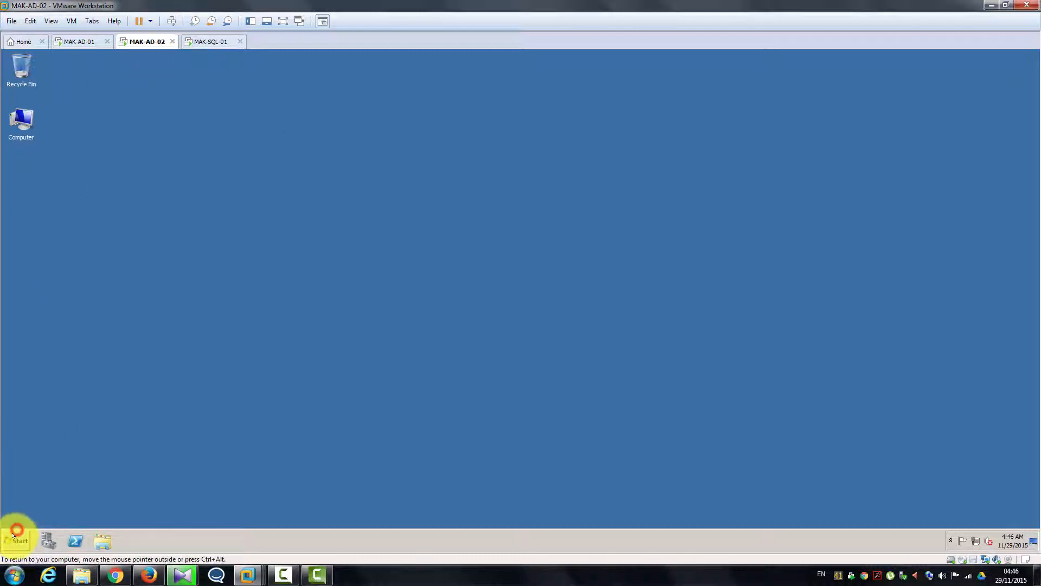
left_click(13, 536)
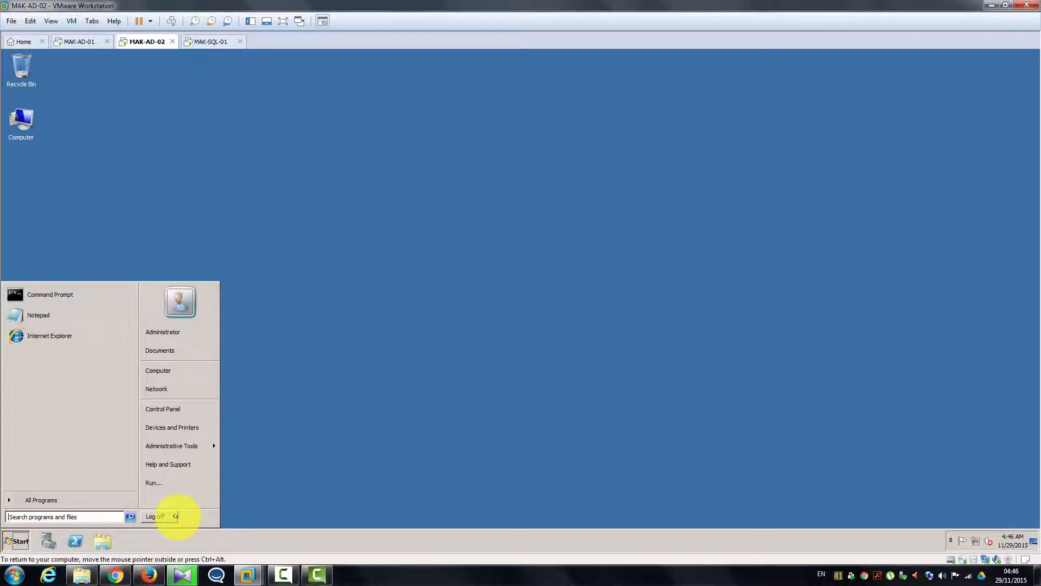
mouse_move(174, 515)
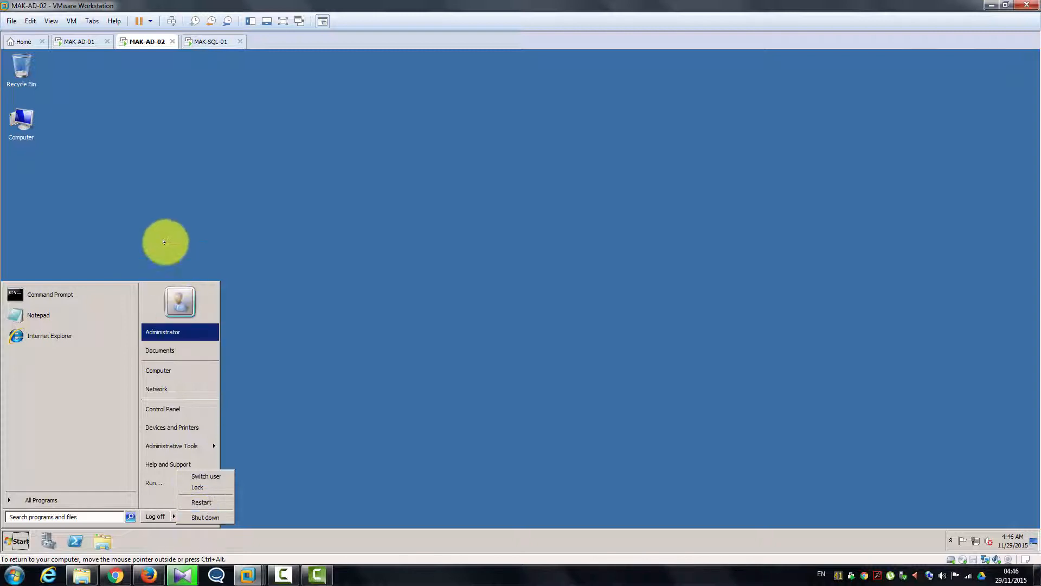
left_click(142, 173)
right_click(147, 42)
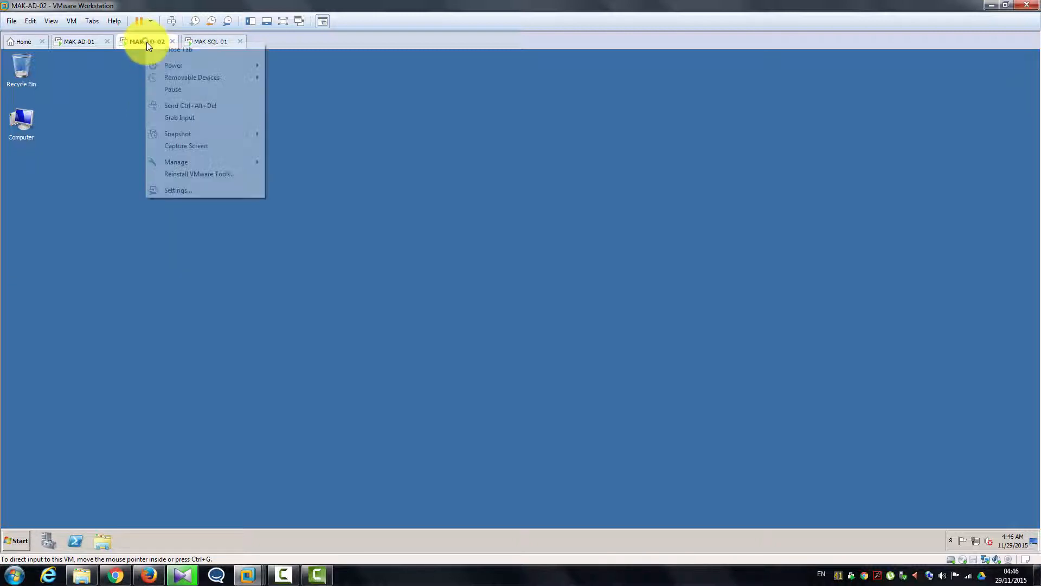
mouse_move(158, 65)
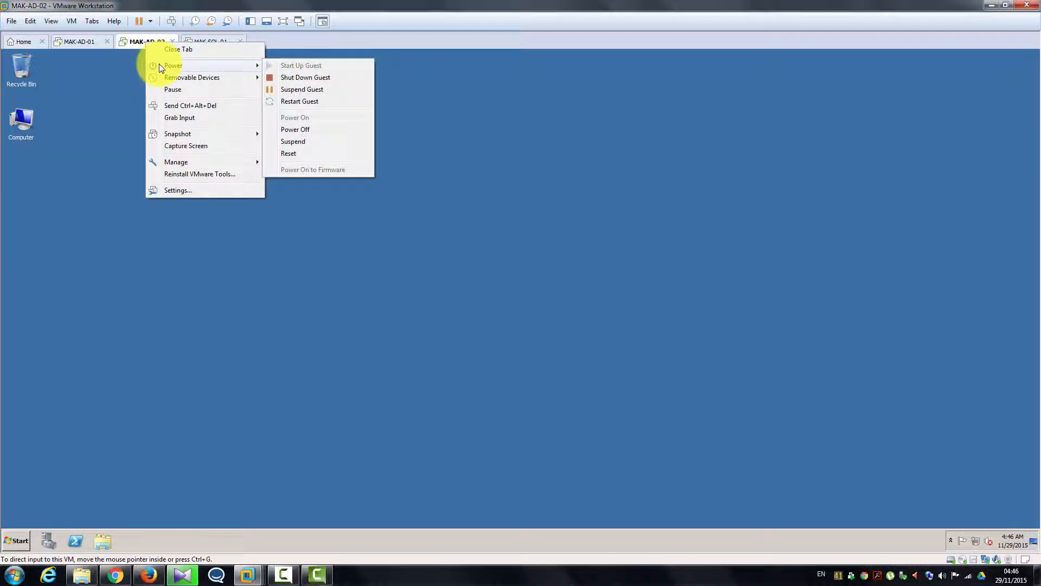
left_click(308, 79)
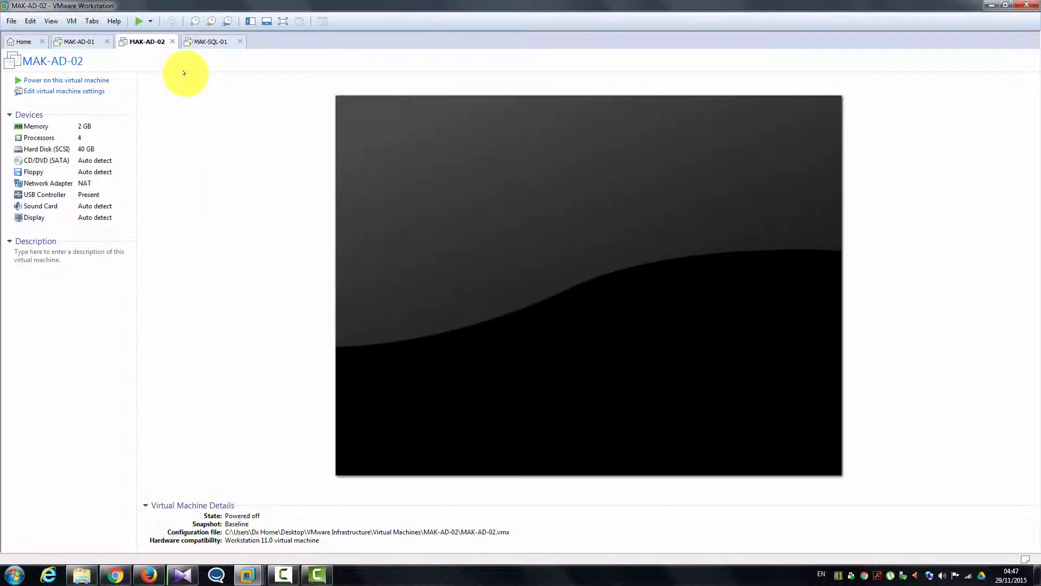
Step: Create a full clone of MAK-AD-02 from its current state, named MAK-VCS-01, in the default location
right_click(148, 42)
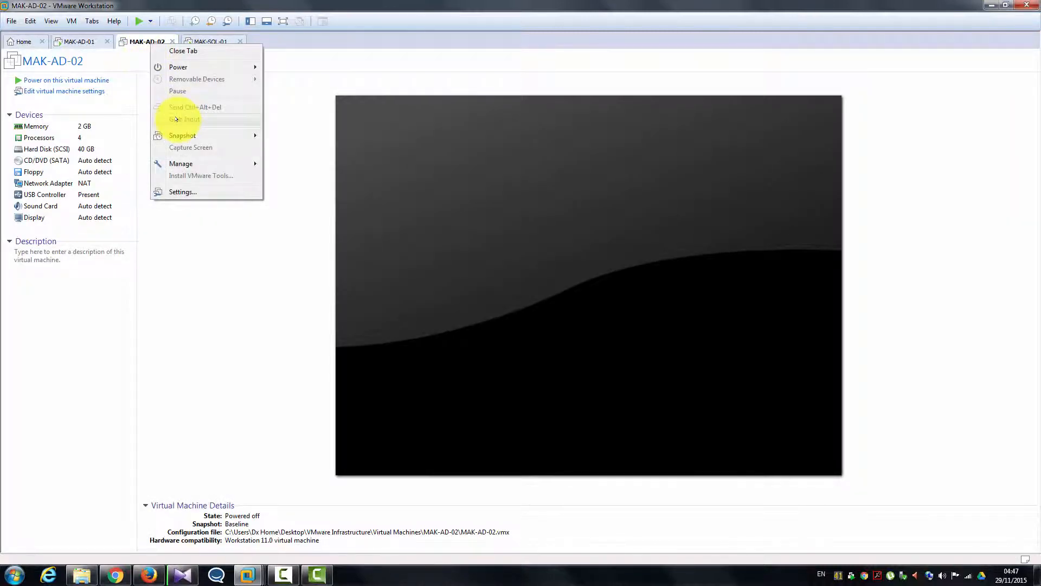
mouse_move(192, 161)
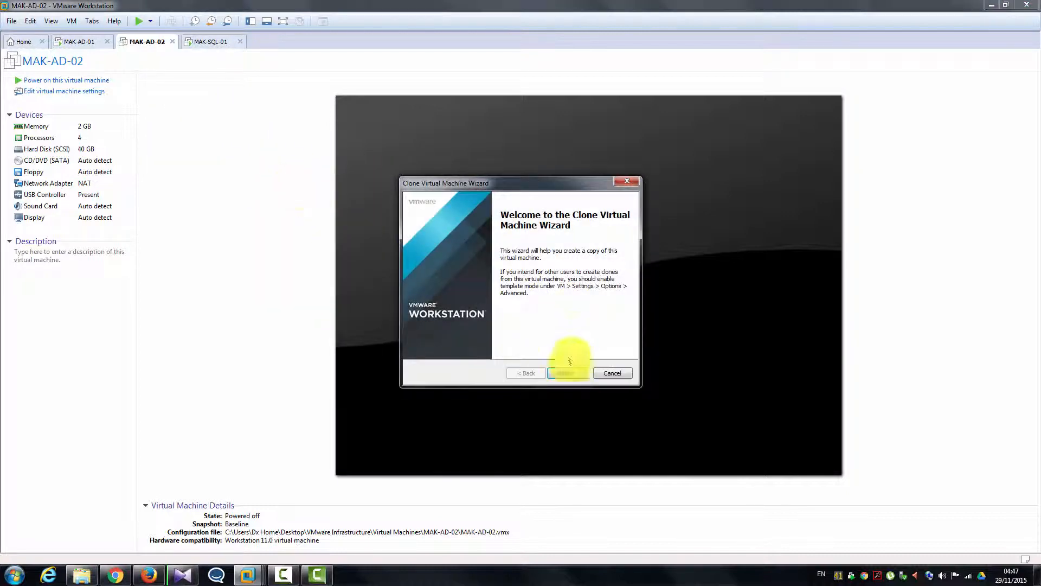
left_click(566, 373)
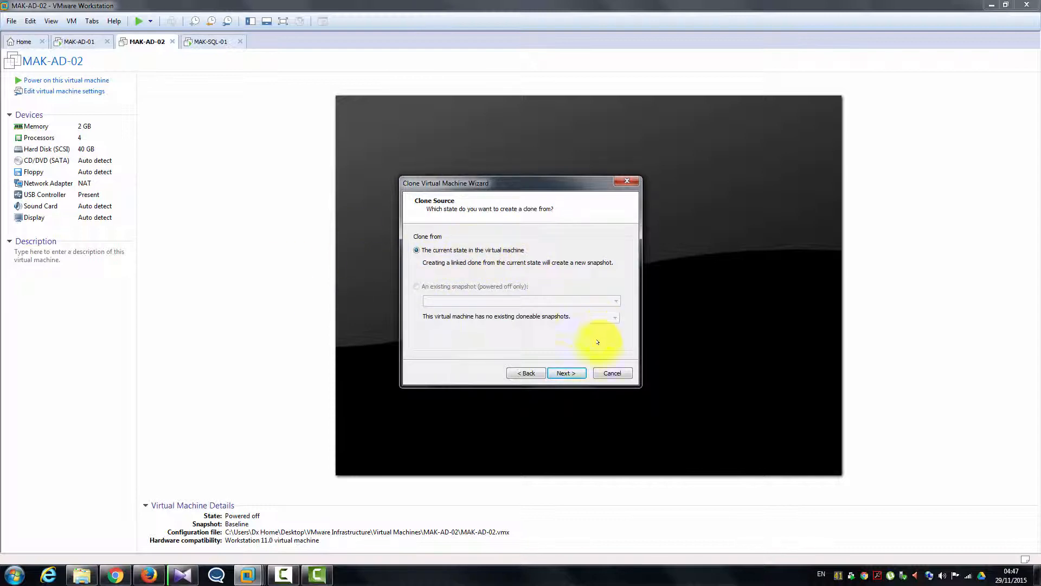
left_click(564, 373)
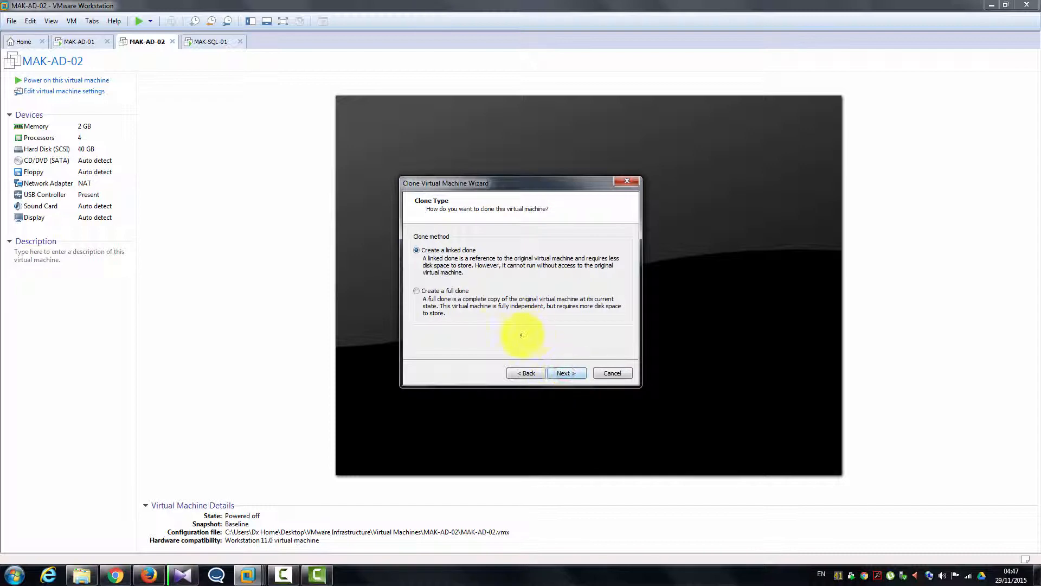
left_click(431, 290)
left_click(567, 372)
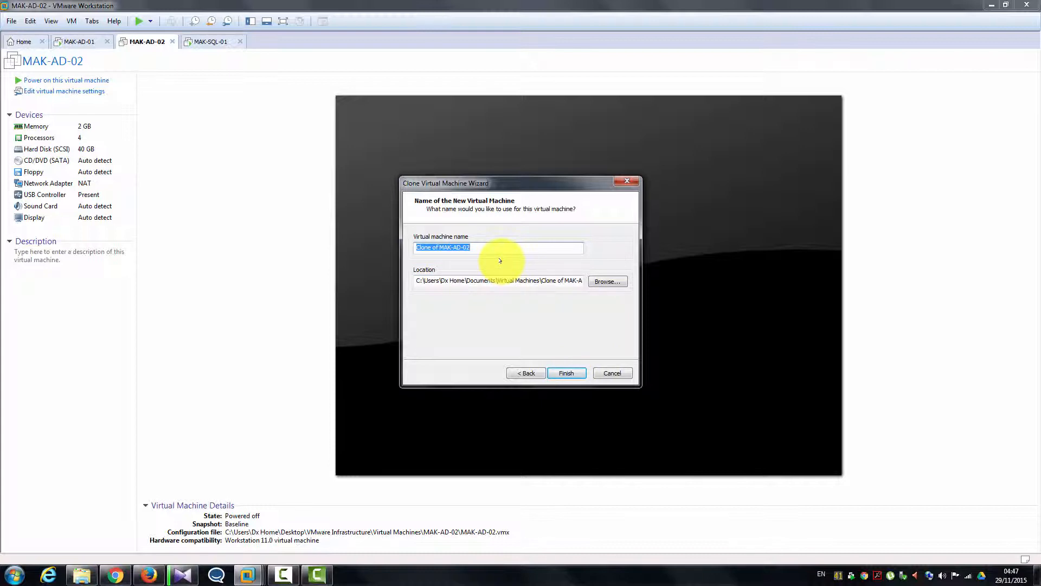
type("m")
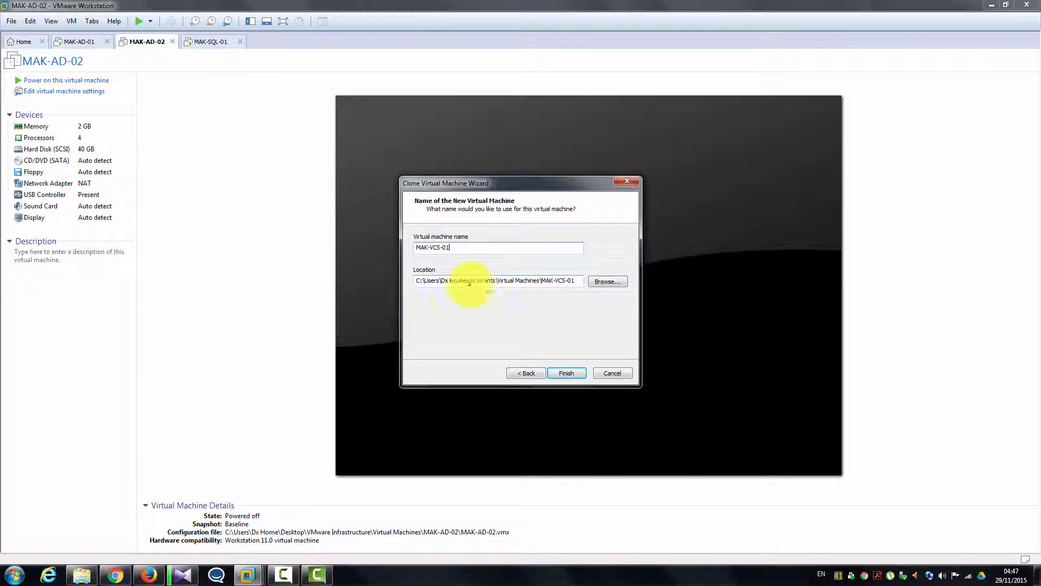
left_click(566, 373)
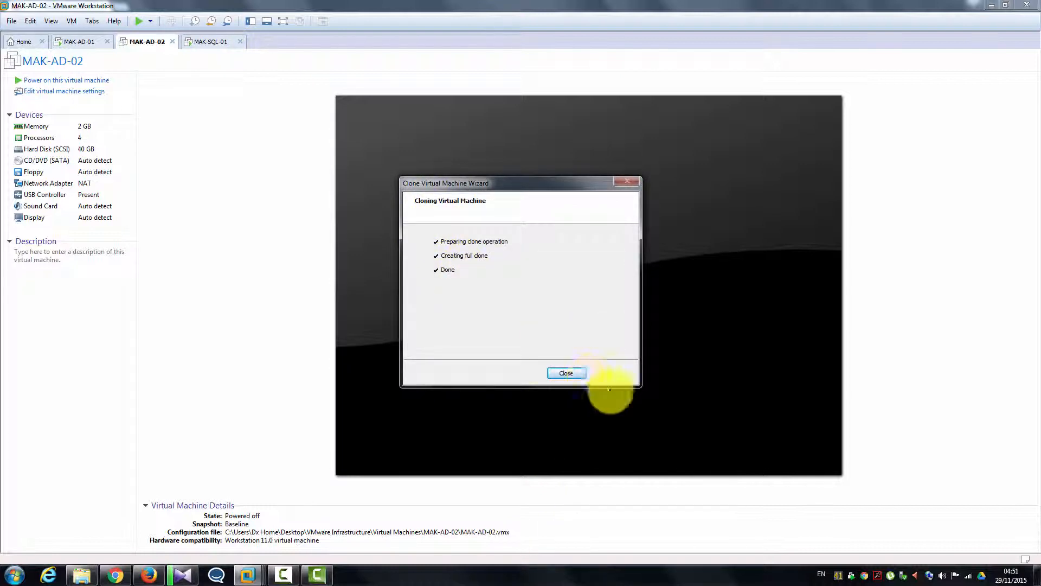
left_click(577, 372)
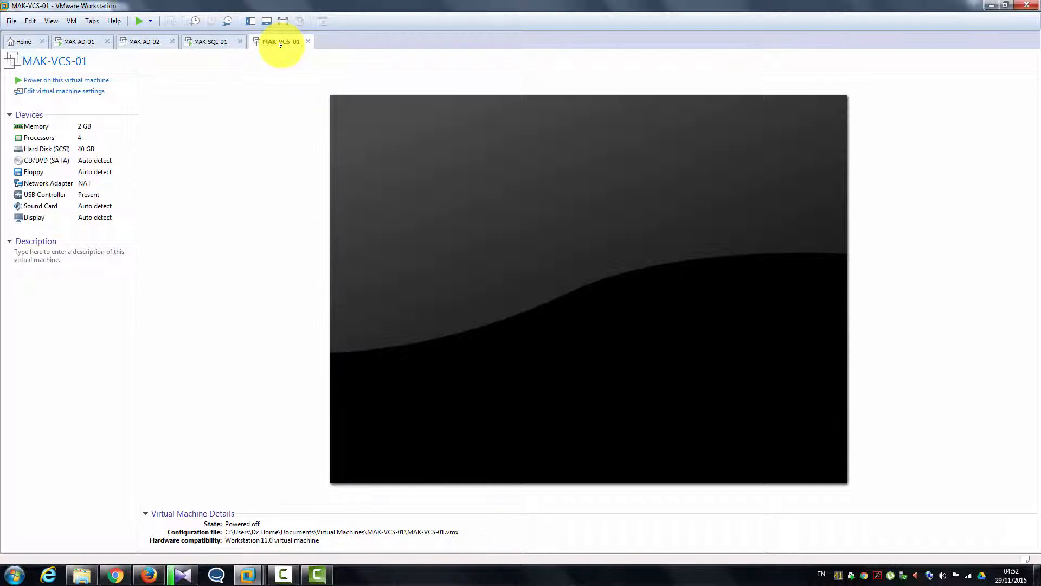
Step: Power on the cloned MAK-VCS-01 virtual machine and release the pointer from it
right_click(281, 41)
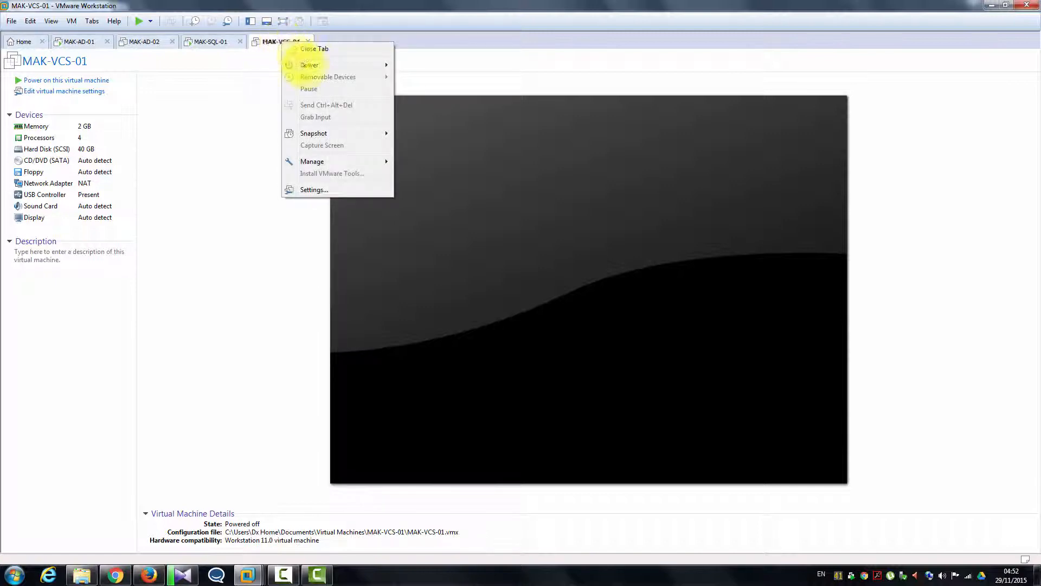
mouse_move(302, 65)
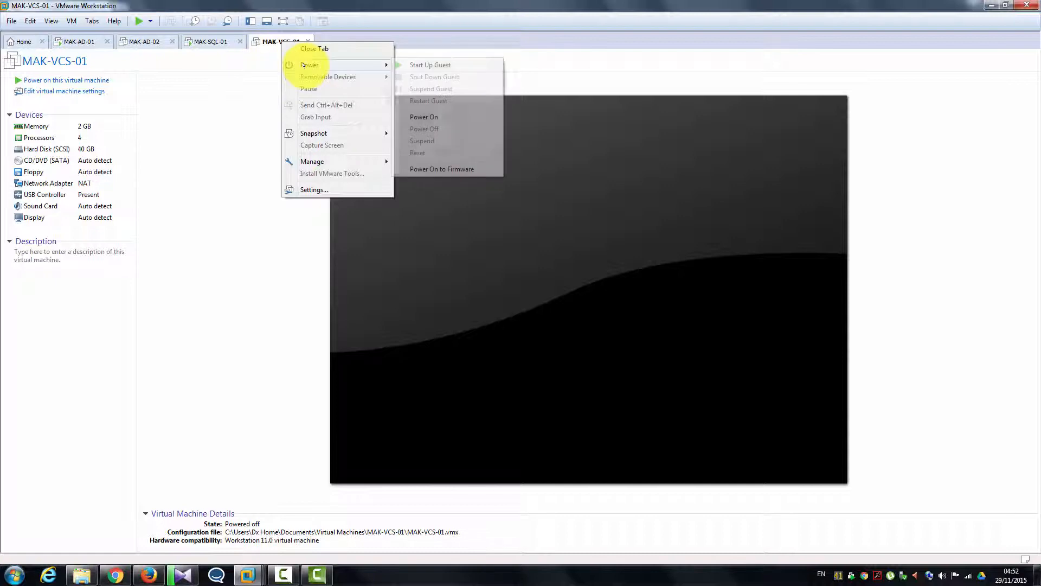
left_click(426, 116)
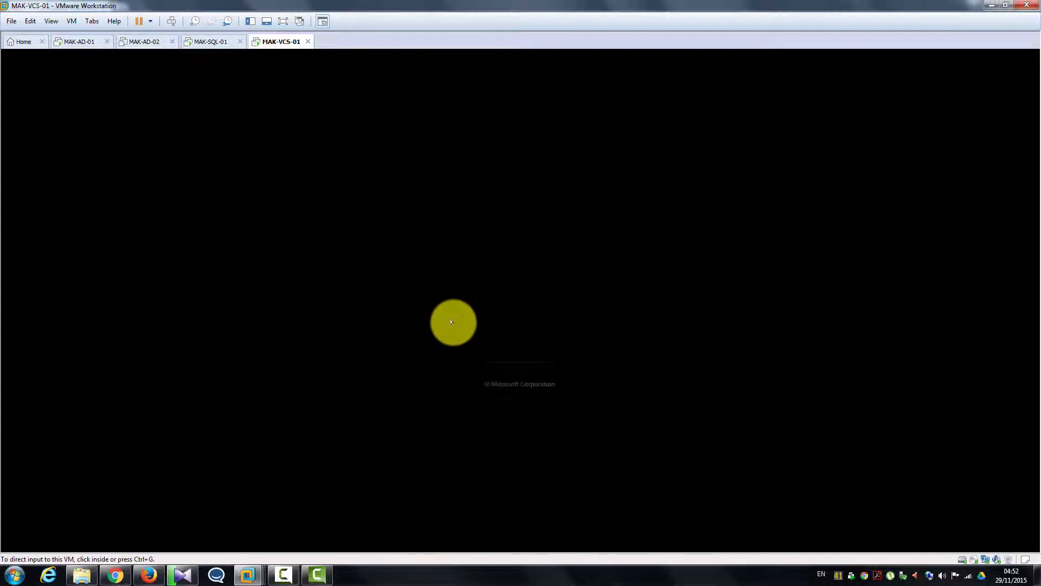
left_click(450, 321)
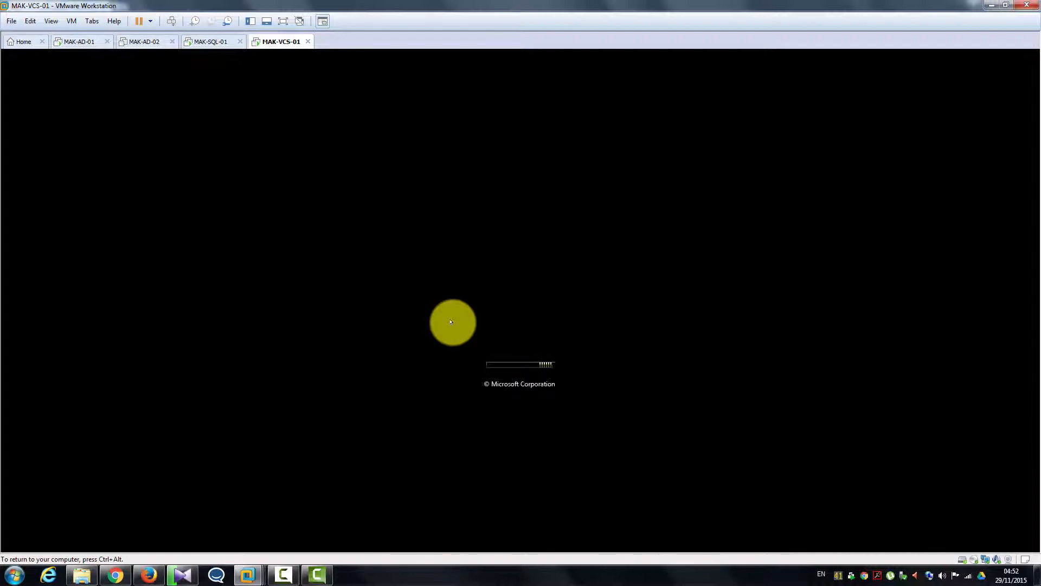
key("ctrl+alt")
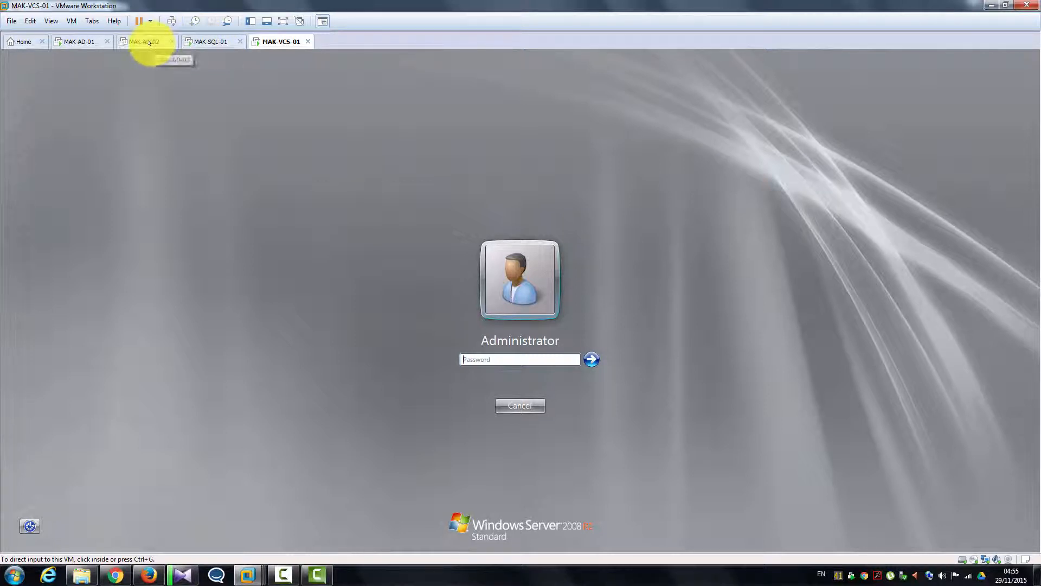
Step: On MAK-AD-01, create a desktop shortcut to the Data Sources (ODBC) administrative tool and place it below the DNS shortcut
left_click(88, 42)
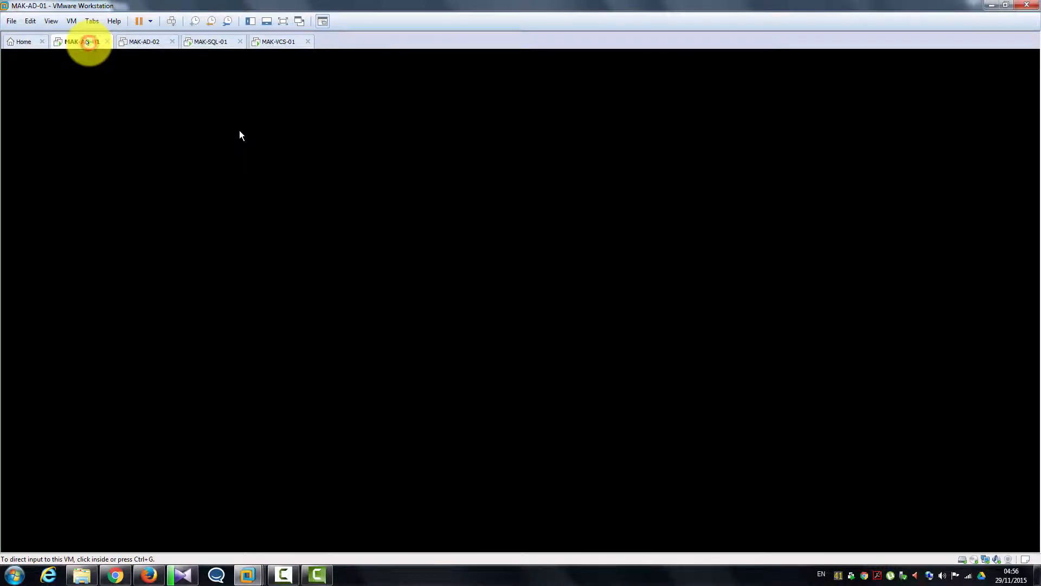
left_click(288, 180)
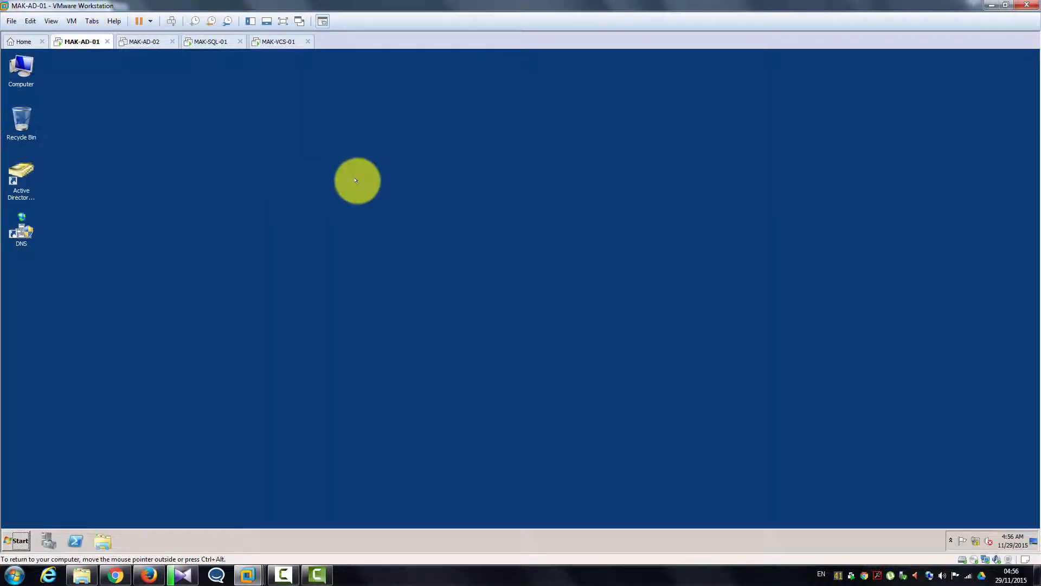
left_click(16, 534)
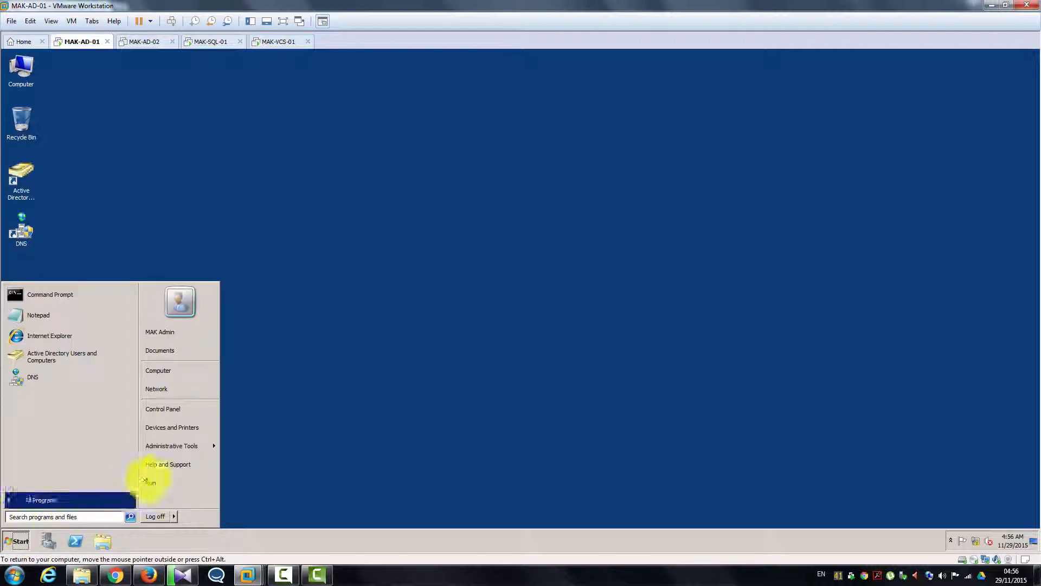
mouse_move(190, 446)
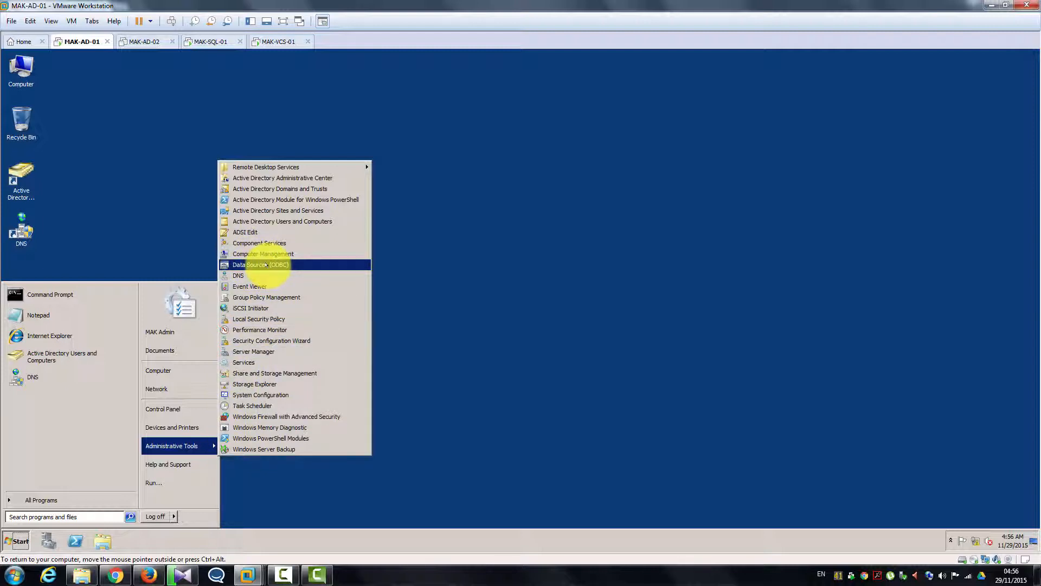
left_click_drag(264, 265, 99, 199)
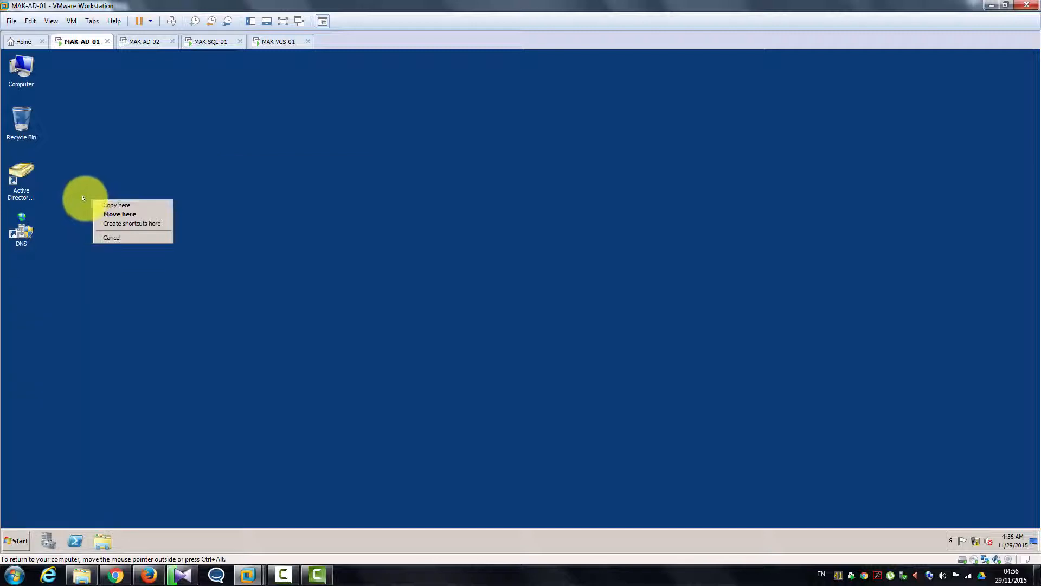
left_click(120, 224)
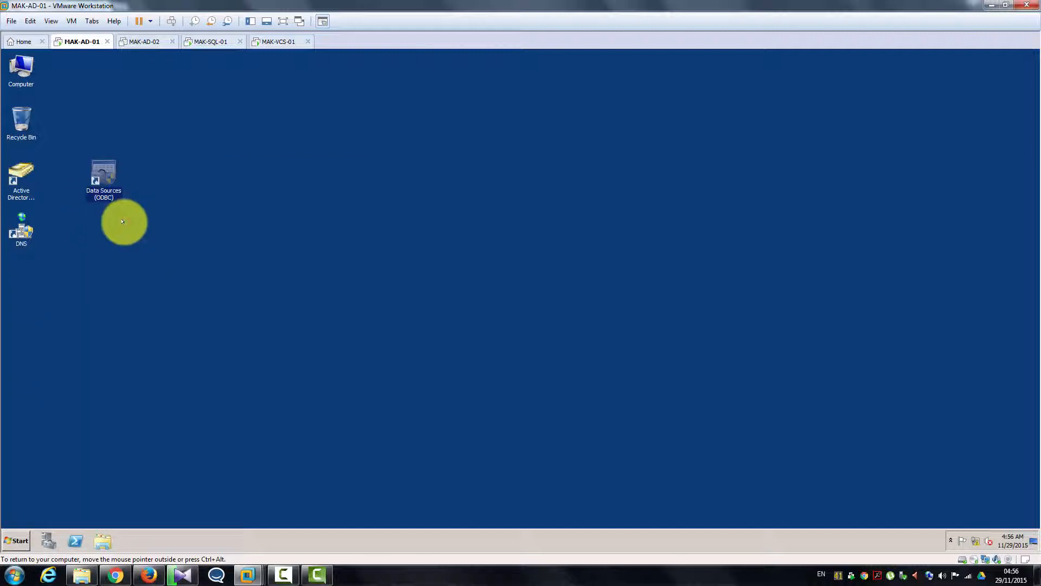
left_click_drag(87, 208, 47, 288)
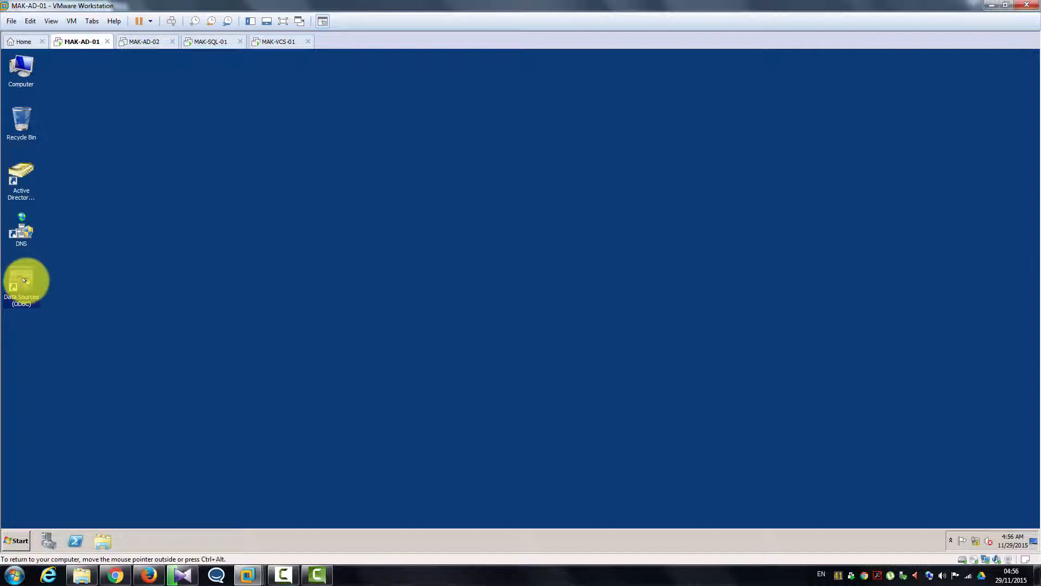
Step: Open Data Sources (ODBC) and start adding a system data source to check which drivers are available
right_click(27, 281)
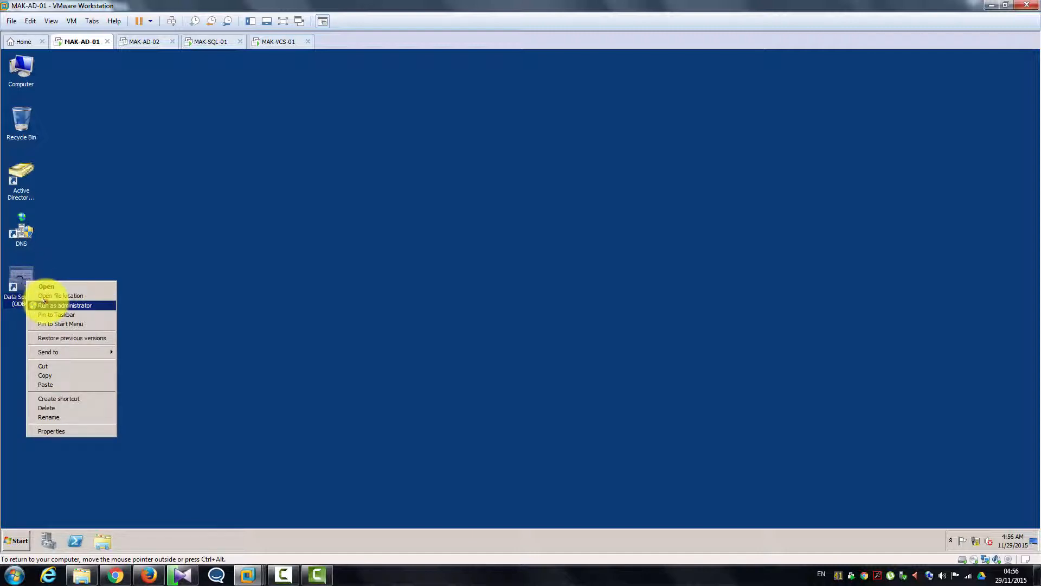
left_click(42, 296)
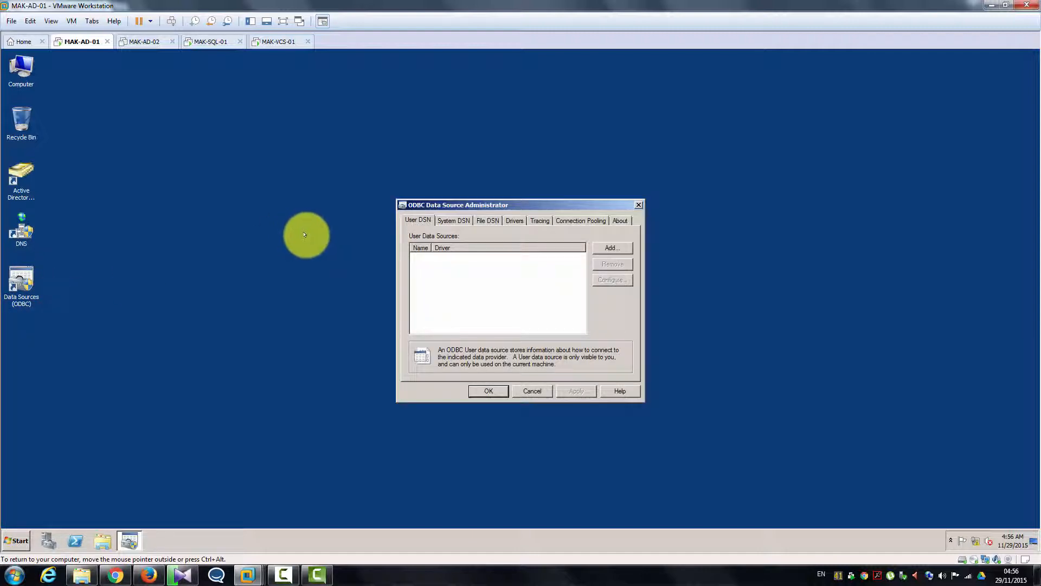
left_click(449, 220)
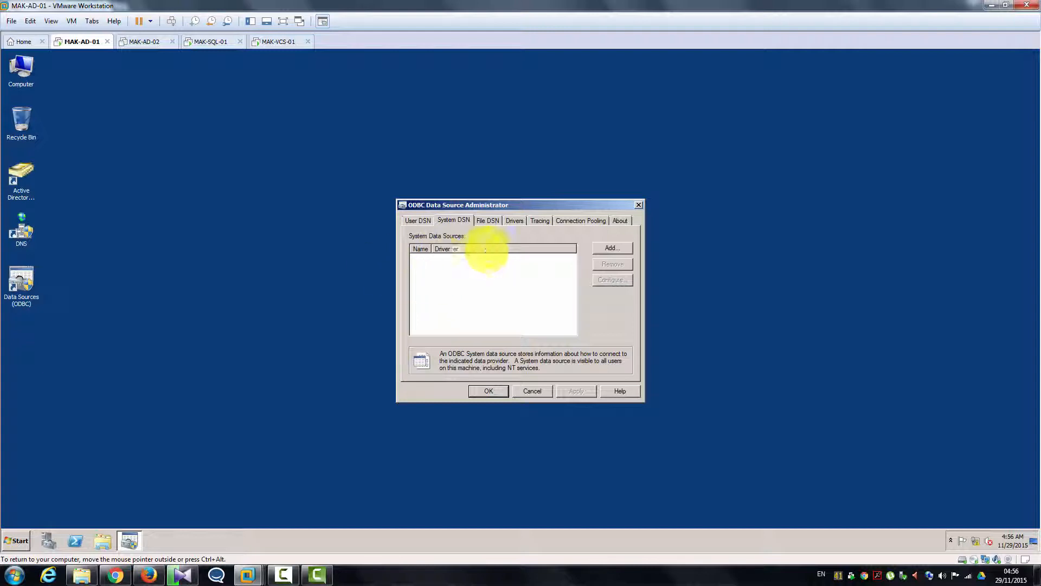
left_click(612, 248)
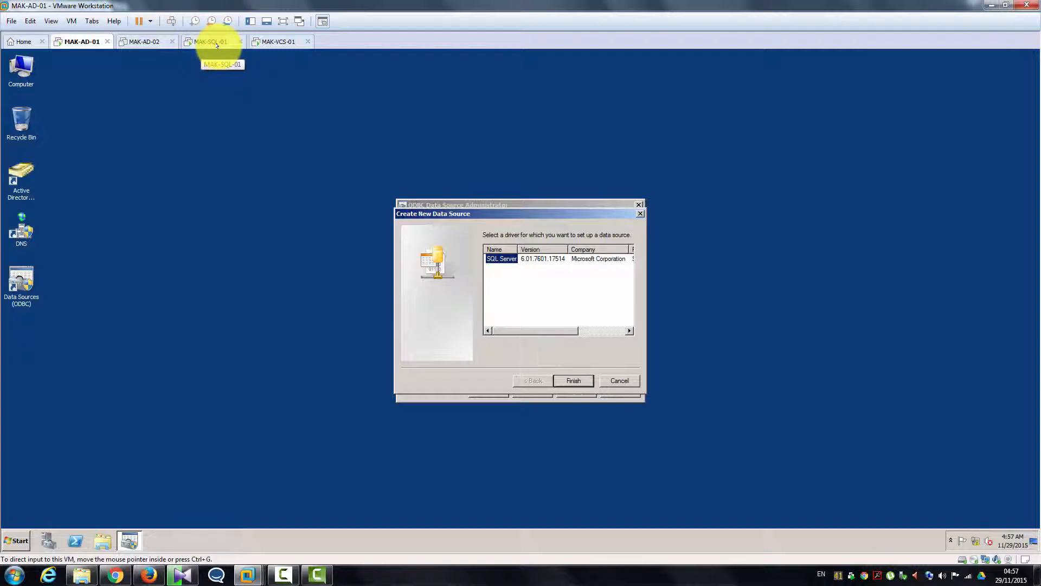
left_click(425, 573)
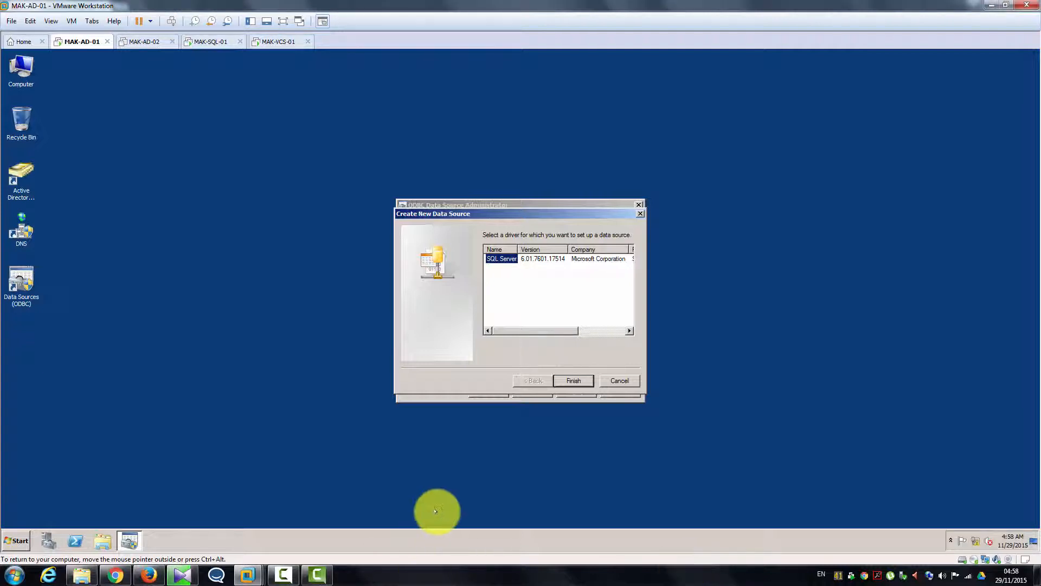
Step: On the host, copy the SQL Native Client 2008 R2 folder from the SQL SERVER 2008 R2 software reached through VMware Traning's SOFTWARES folder
left_click(1036, 574)
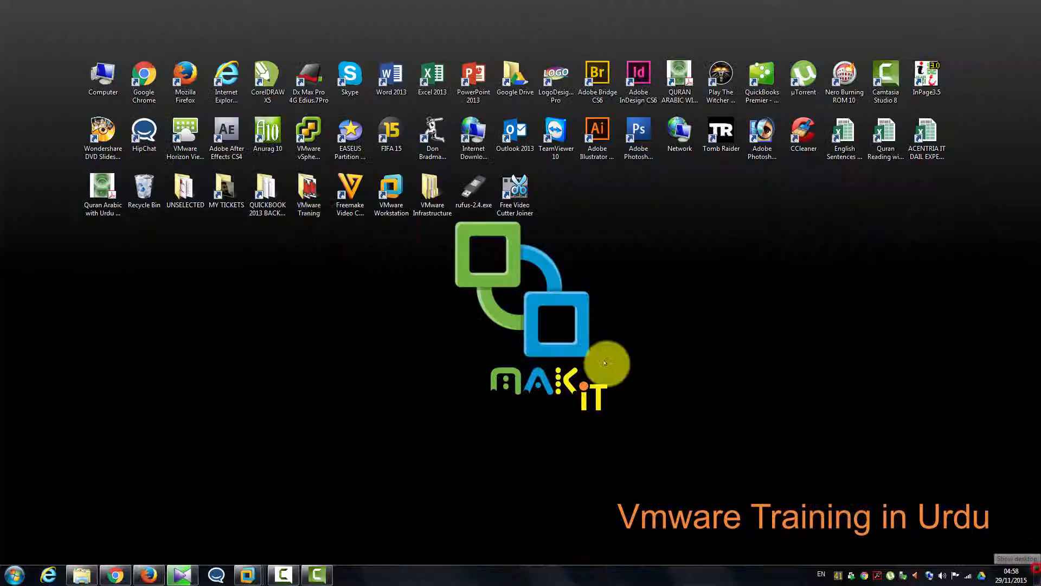
double_click(307, 196)
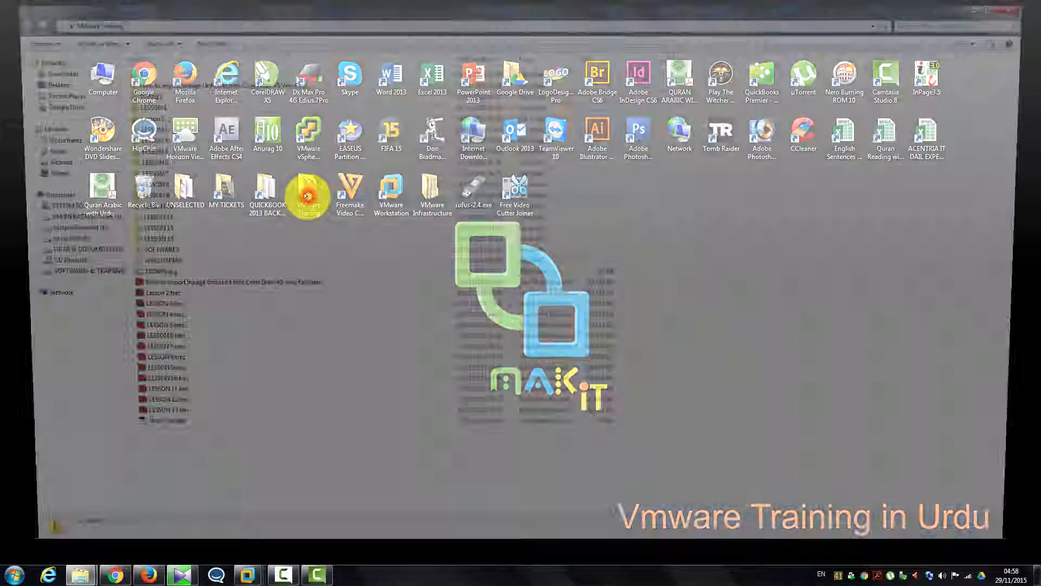
double_click(155, 252)
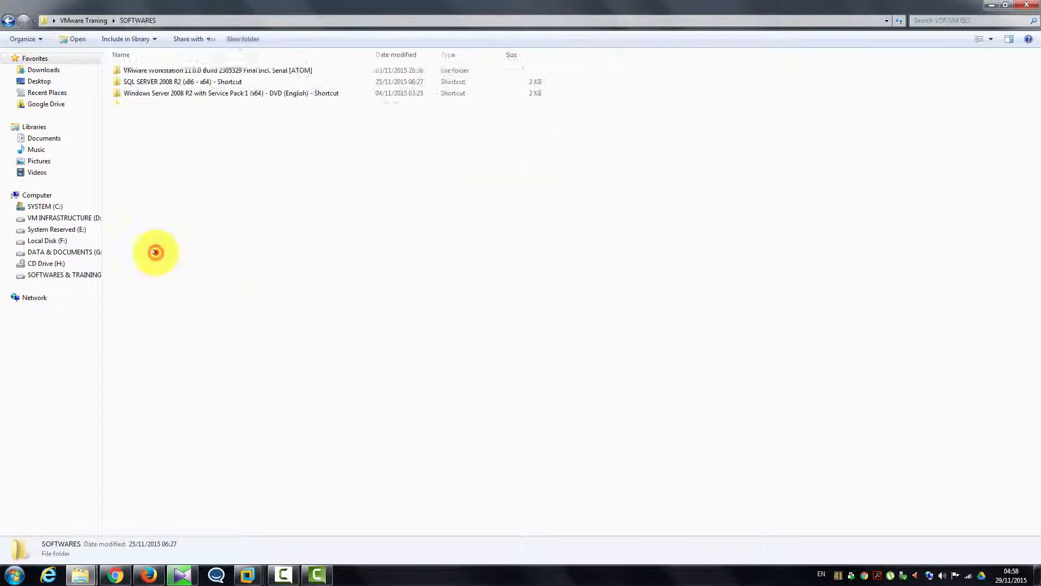
double_click(145, 82)
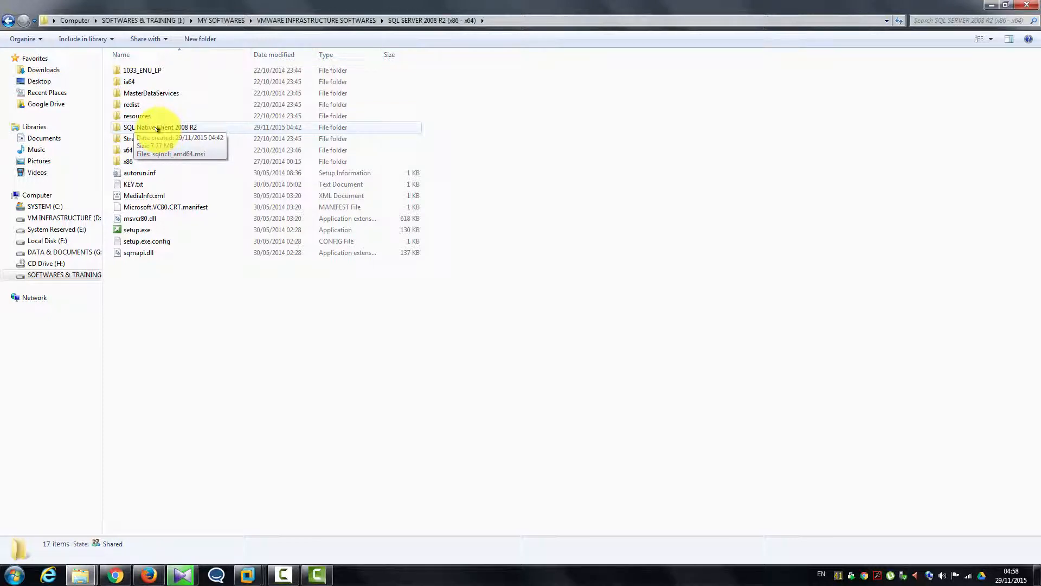
double_click(157, 128)
left_click(133, 70)
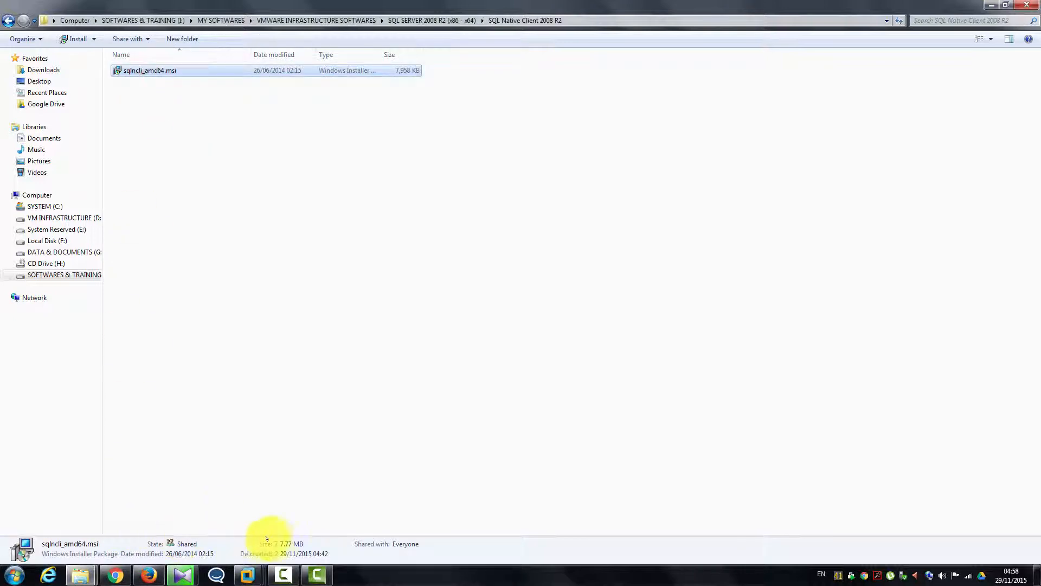
left_click(4, 16)
right_click(157, 128)
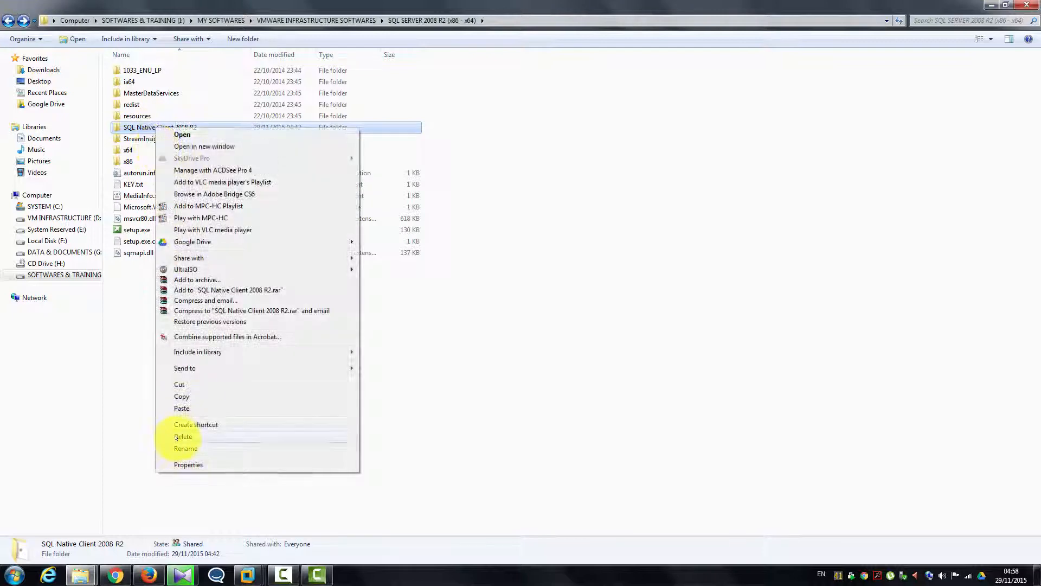
left_click(184, 396)
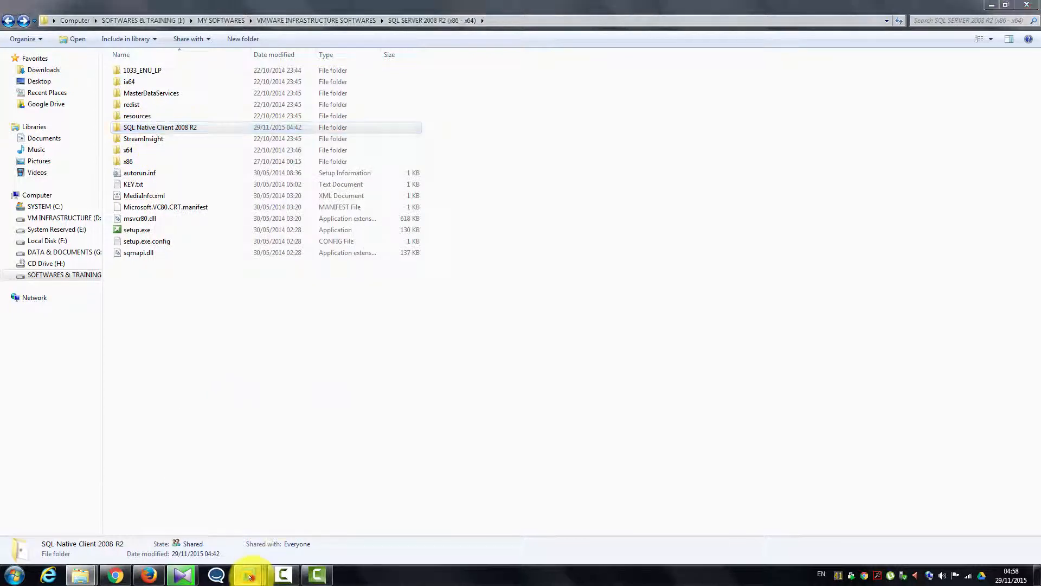
Step: Return to MAK-AD-01 in VMware Workstation, dismiss the data source dialogs and paste the copied folder onto its desktop
mouse_move(250, 576)
left_click(221, 512)
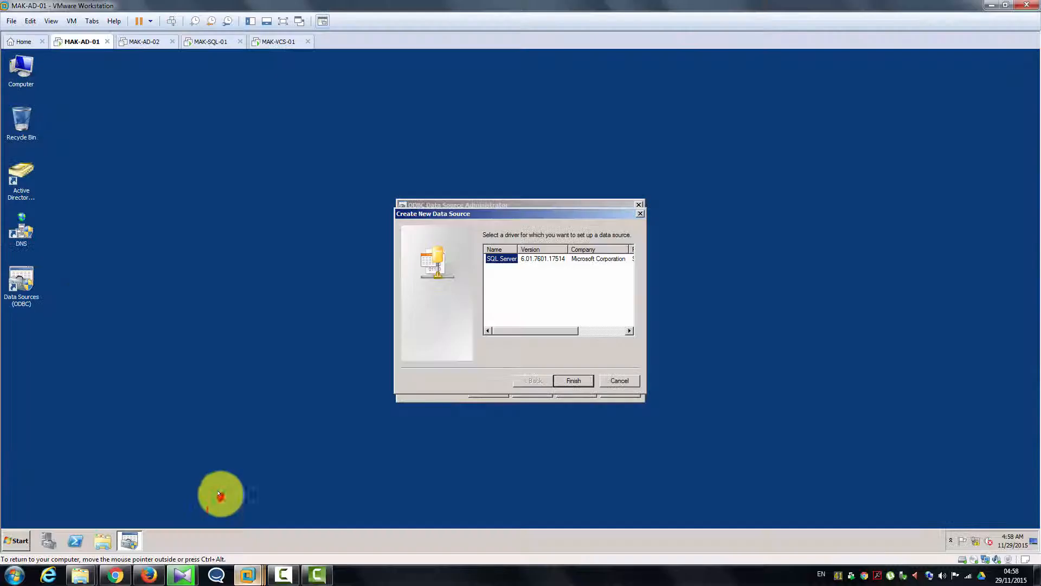
left_click(621, 380)
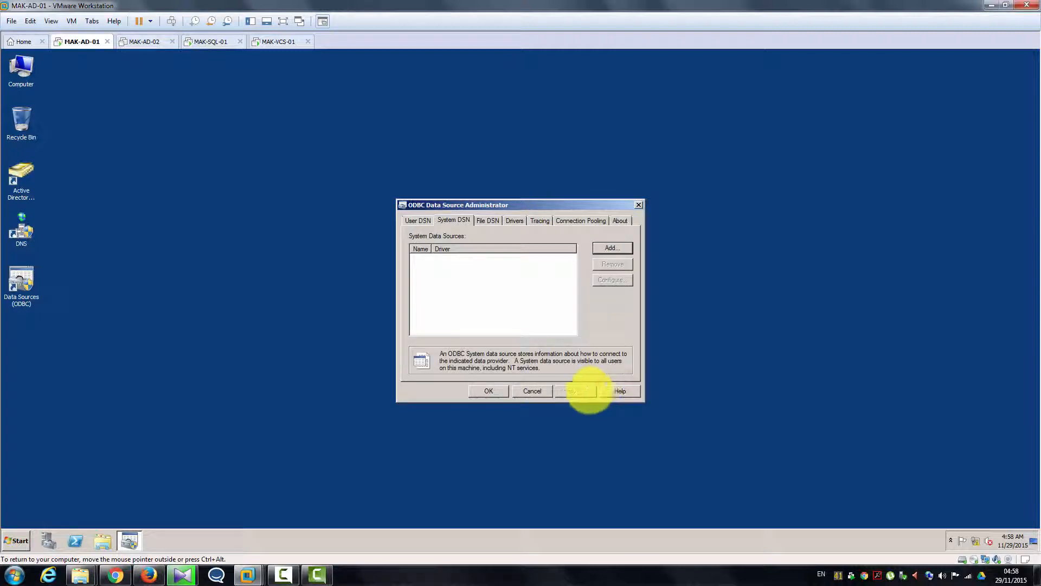
left_click(537, 390)
right_click(325, 246)
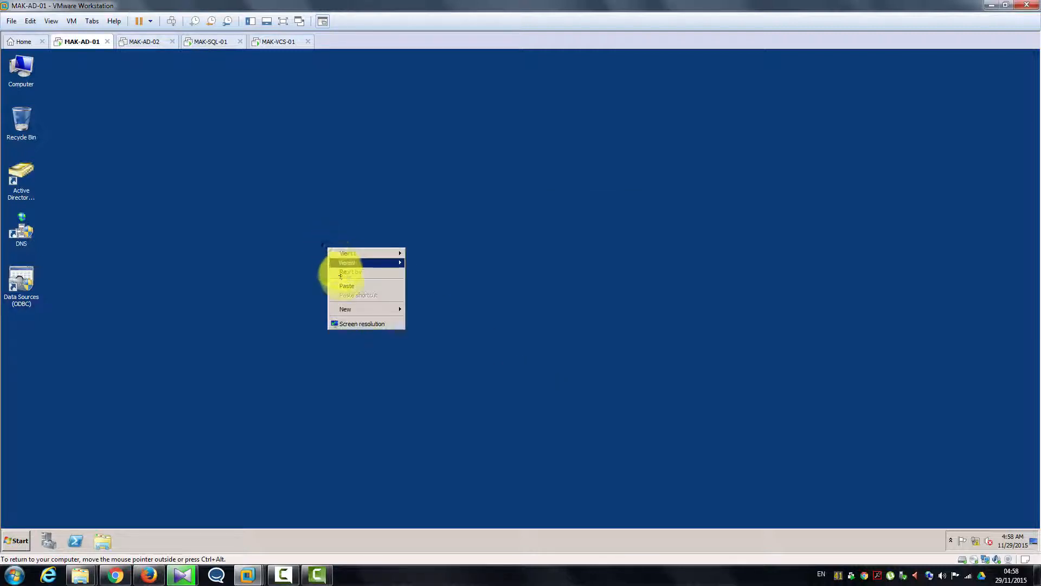
left_click(343, 283)
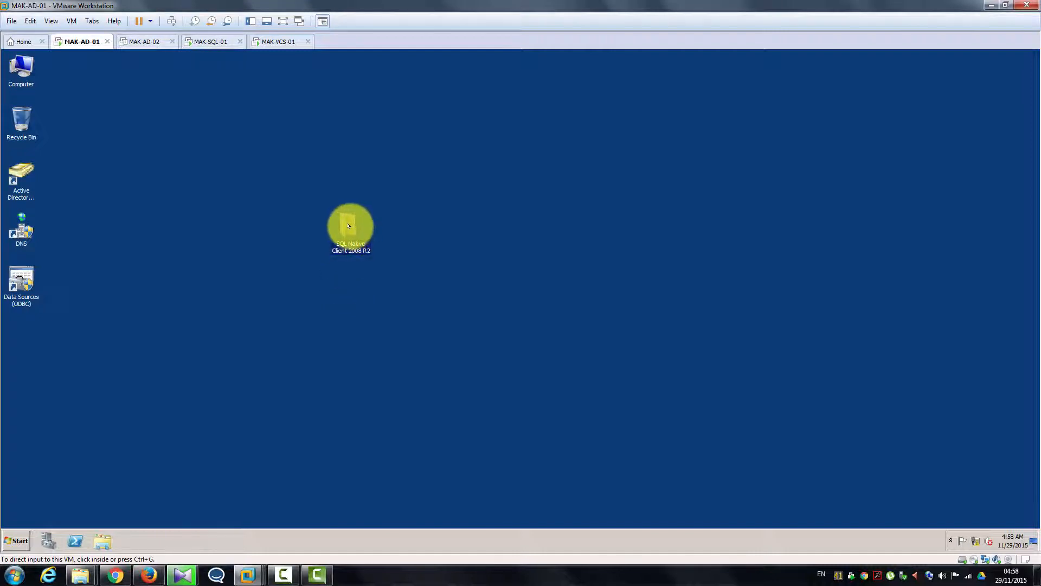
Step: Open the SQL Native Client 2008 R2 folder on the desktop and launch the sqlncli_amd64 installer
left_click(347, 223)
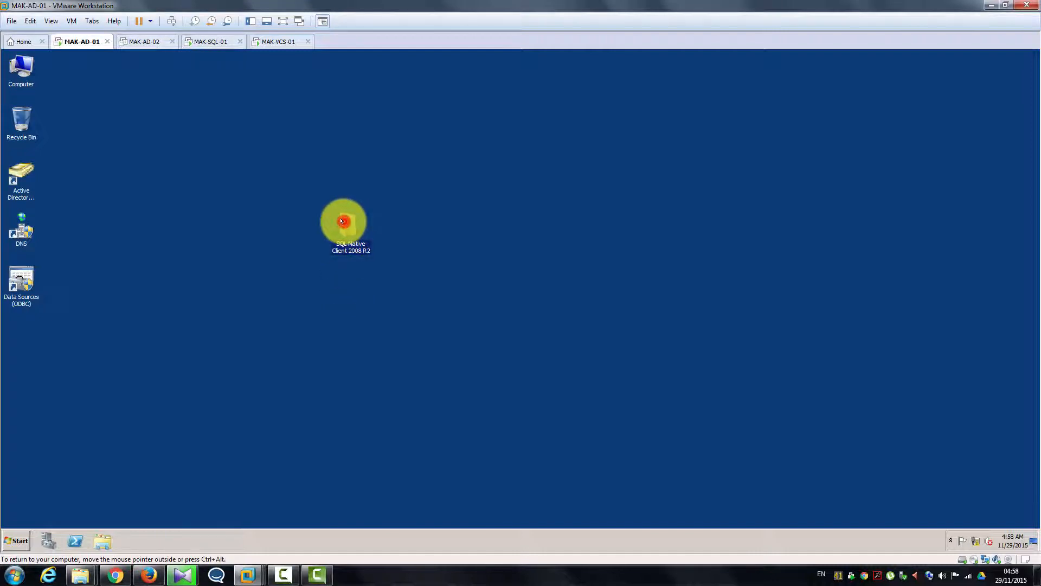
double_click(344, 221)
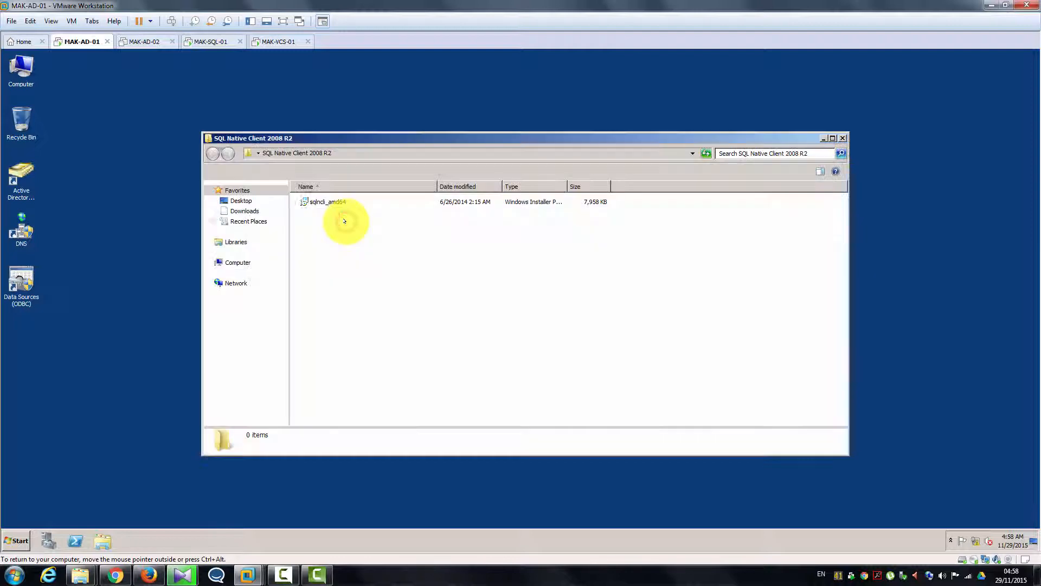
right_click(327, 202)
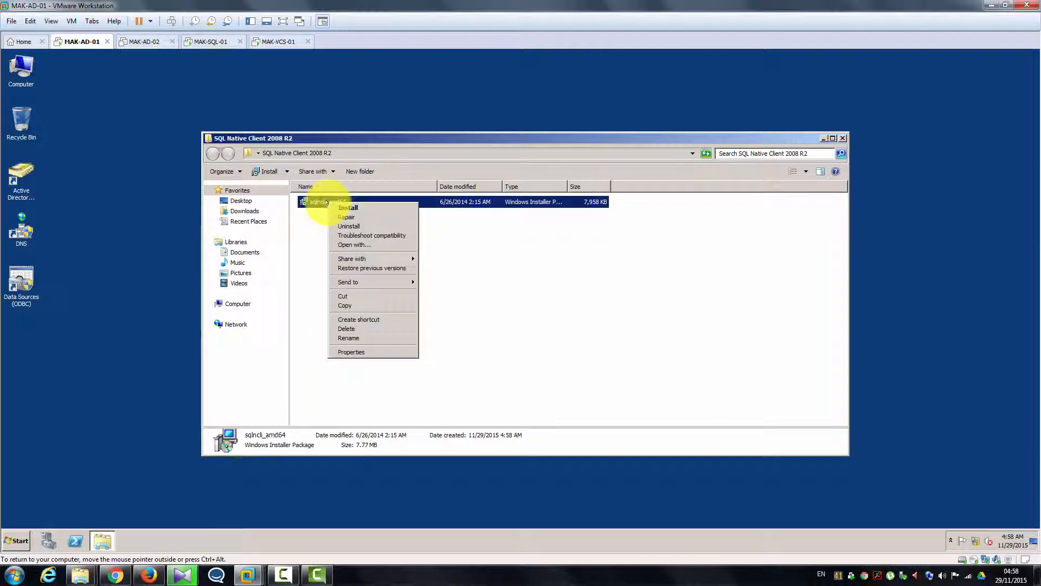
left_click(336, 207)
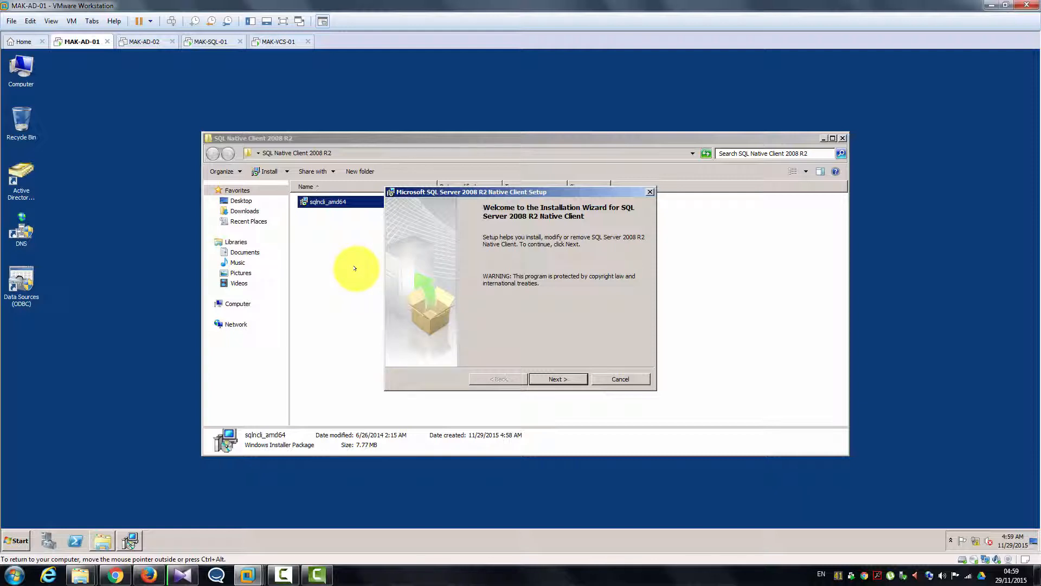
Step: Accept the Native Client license terms and enter MAK IT as the company in the registration information
left_click(553, 380)
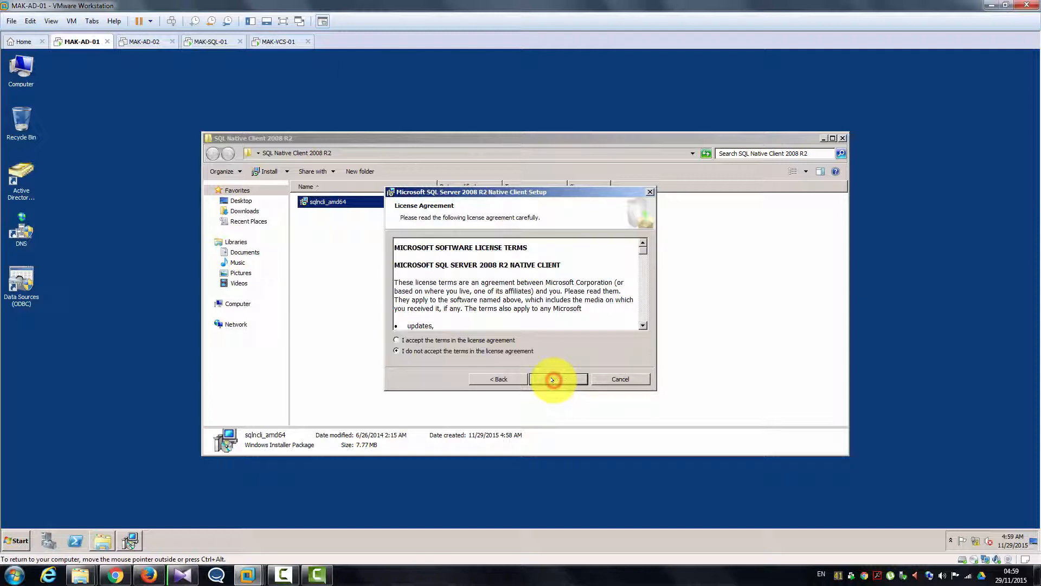
left_click(454, 340)
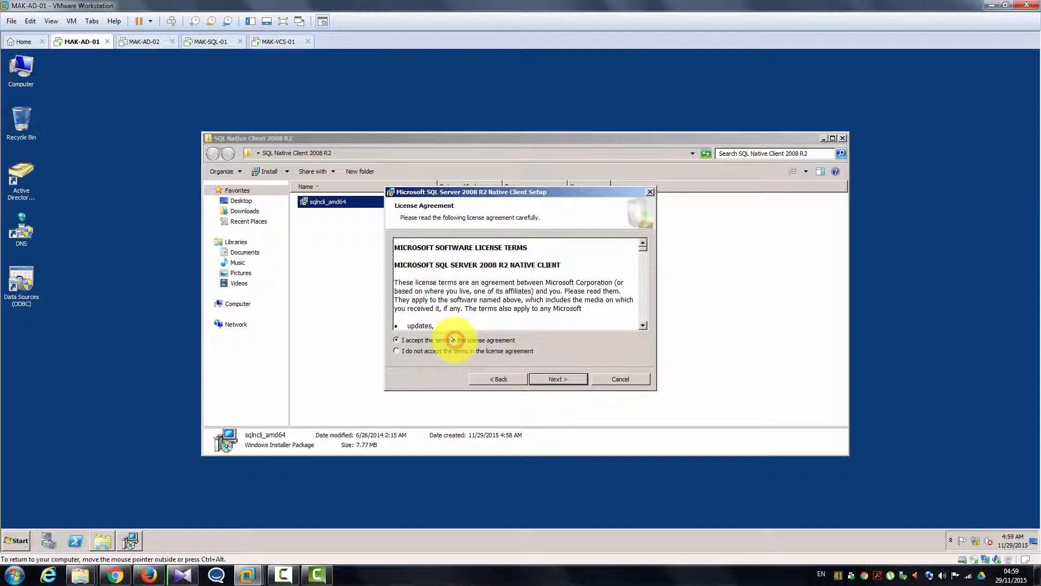
left_click(549, 379)
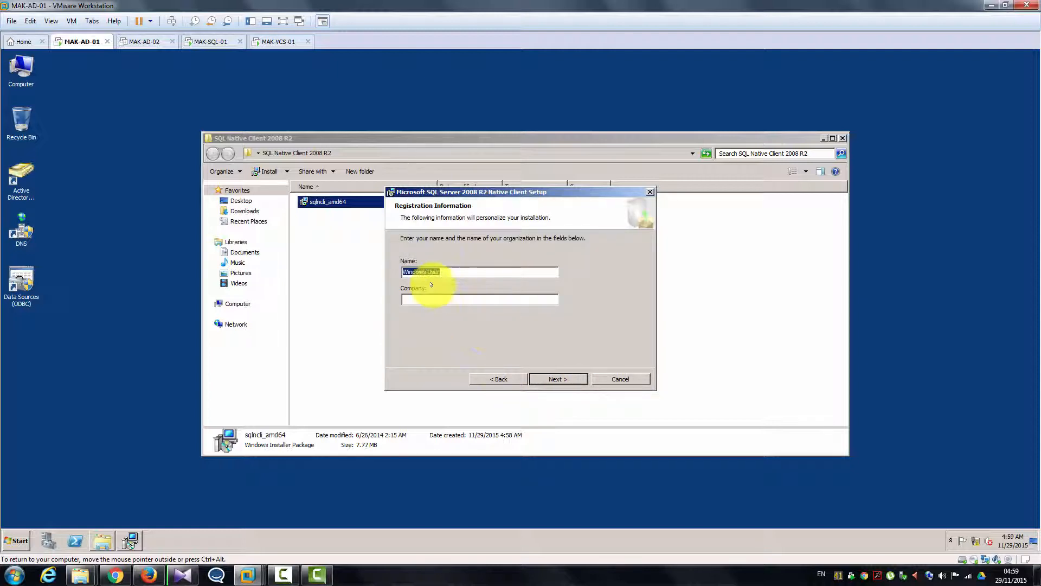
left_click(437, 299)
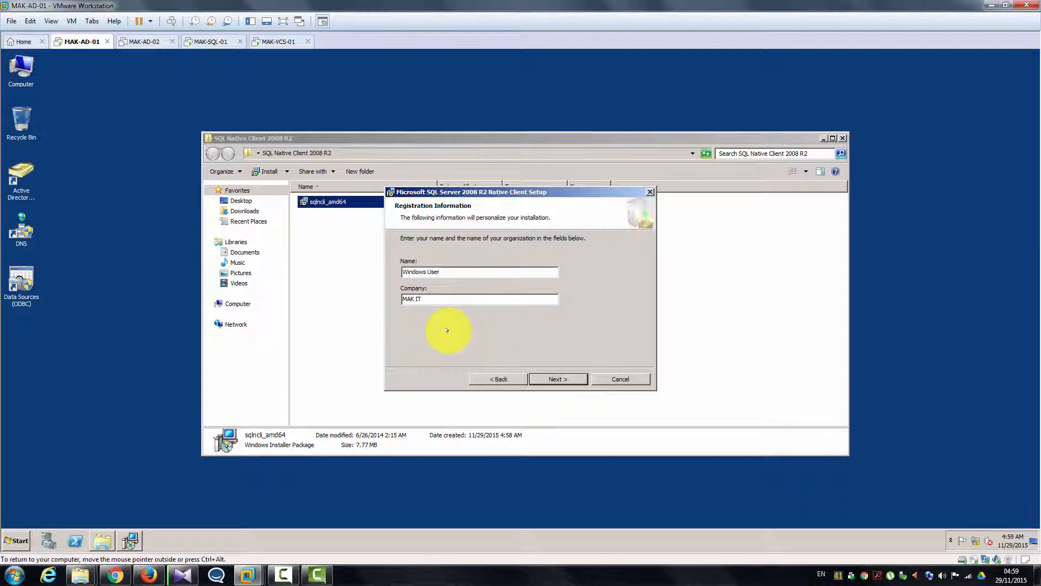
left_click(573, 376)
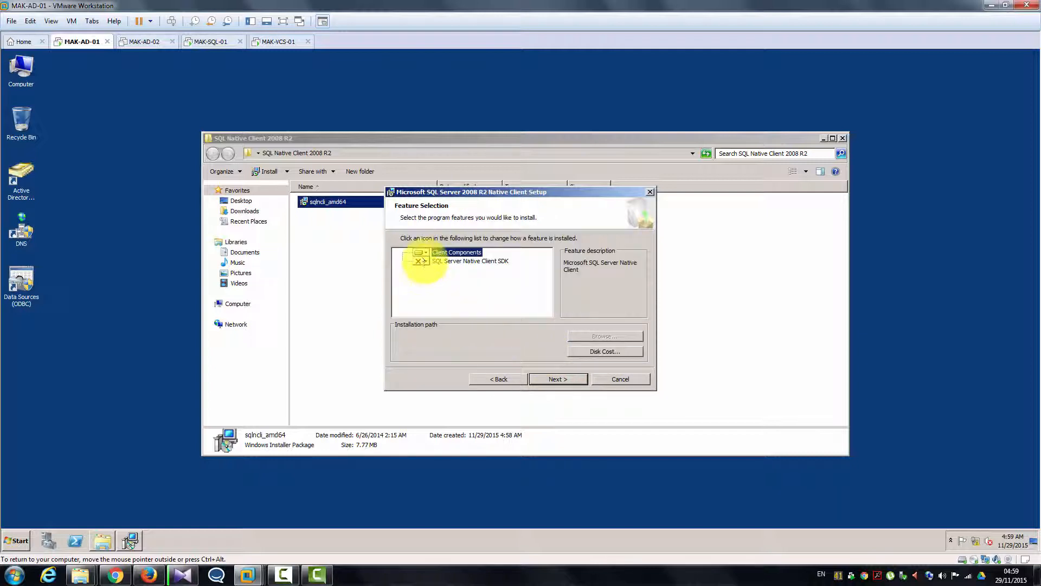
Step: Set the SQL Server Native Client SDK feature to be installed on the local hard drive and proceed with the setup
left_click(422, 261)
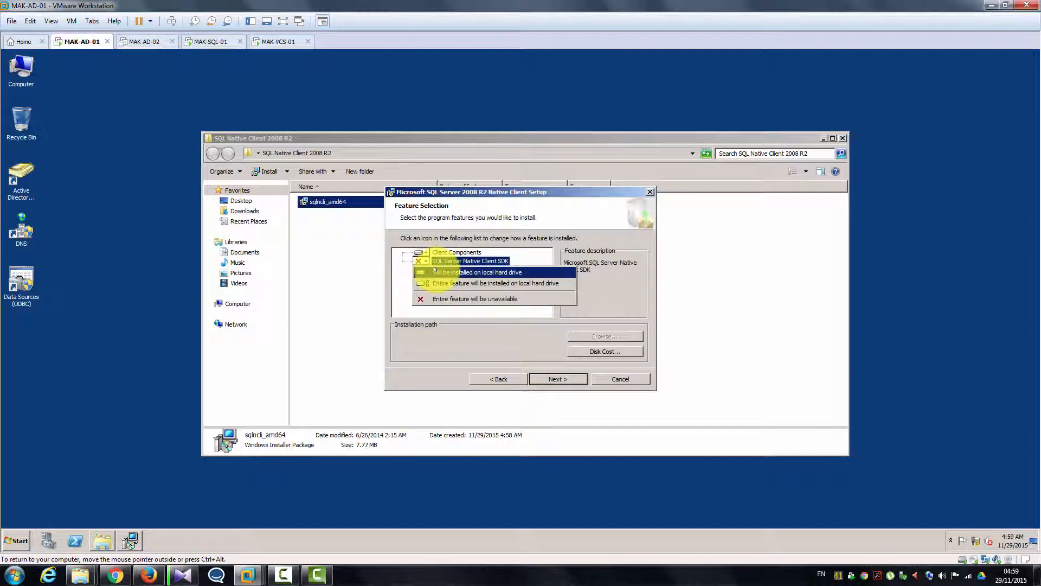
left_click(460, 273)
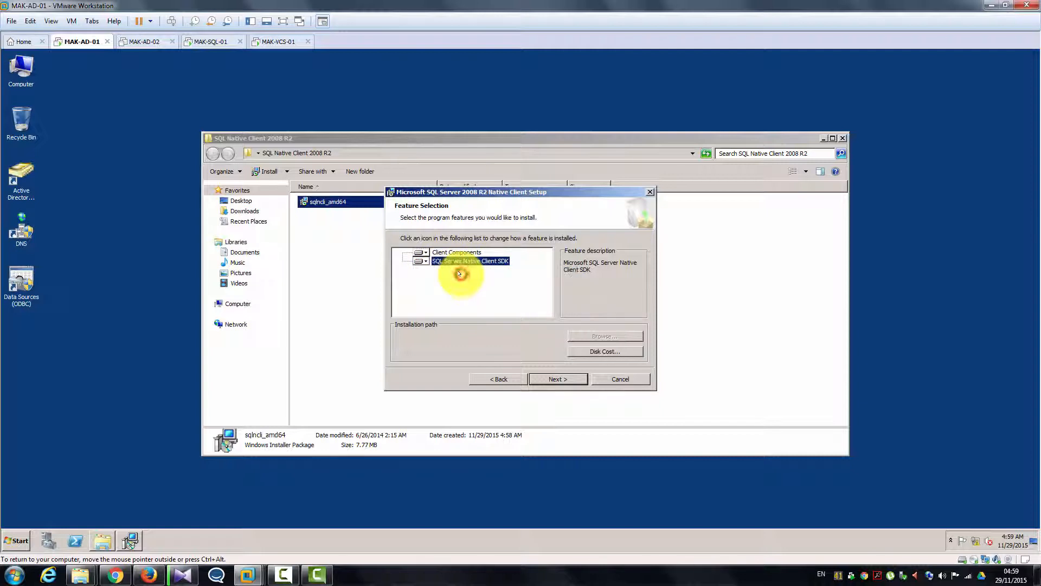
left_click(565, 378)
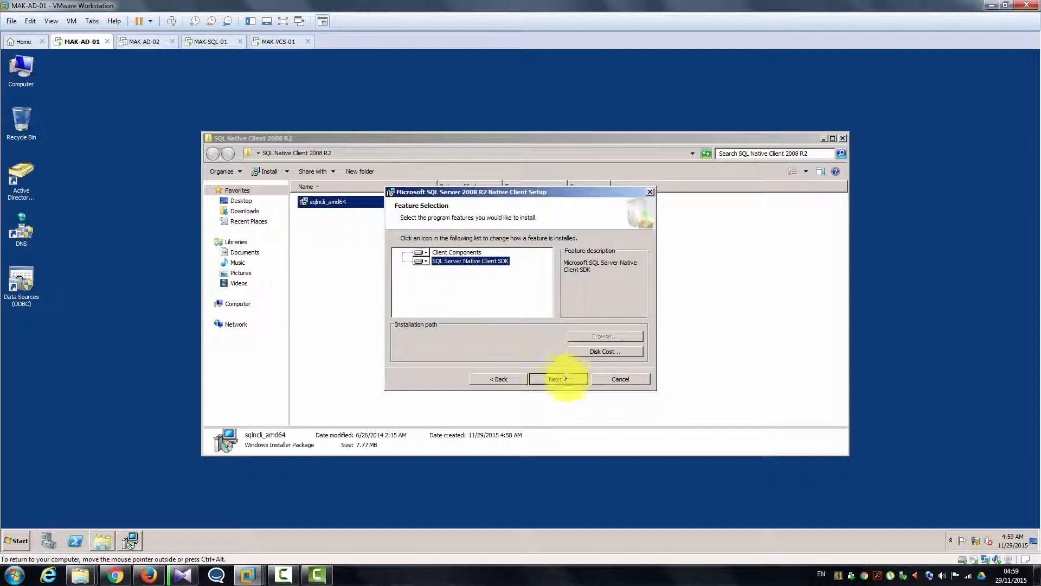
Step: Install SQL Server 2008 R2 Native Client with the selected features, allowing the User Account Control request, and close the installer folder
left_click(565, 378)
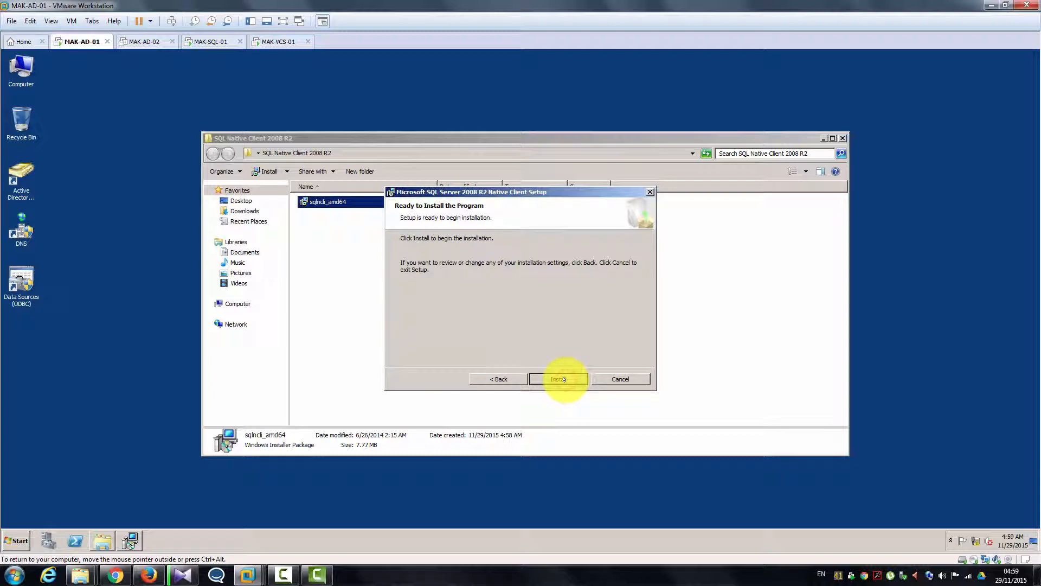
left_click(564, 380)
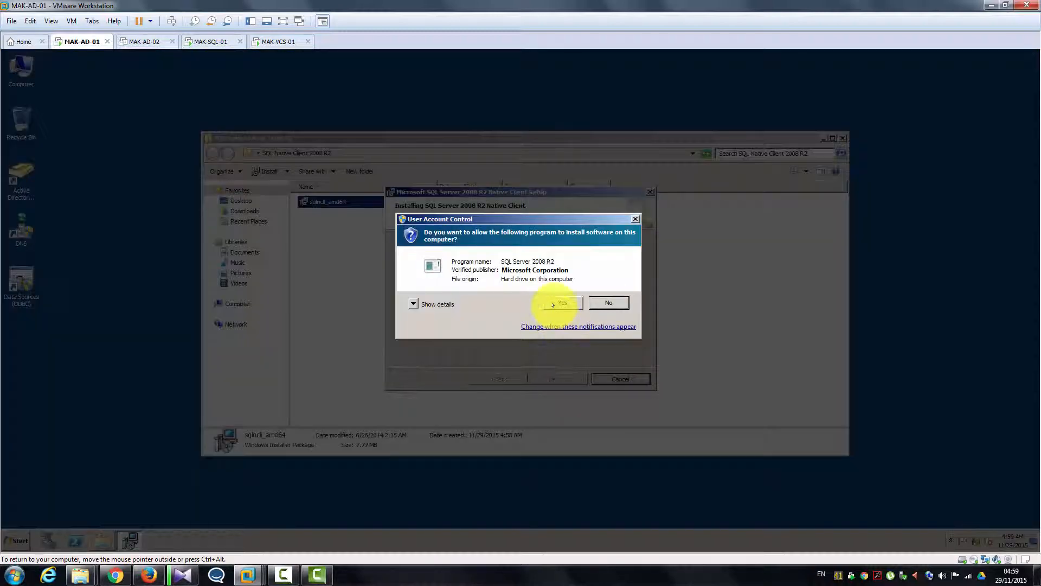
left_click(552, 303)
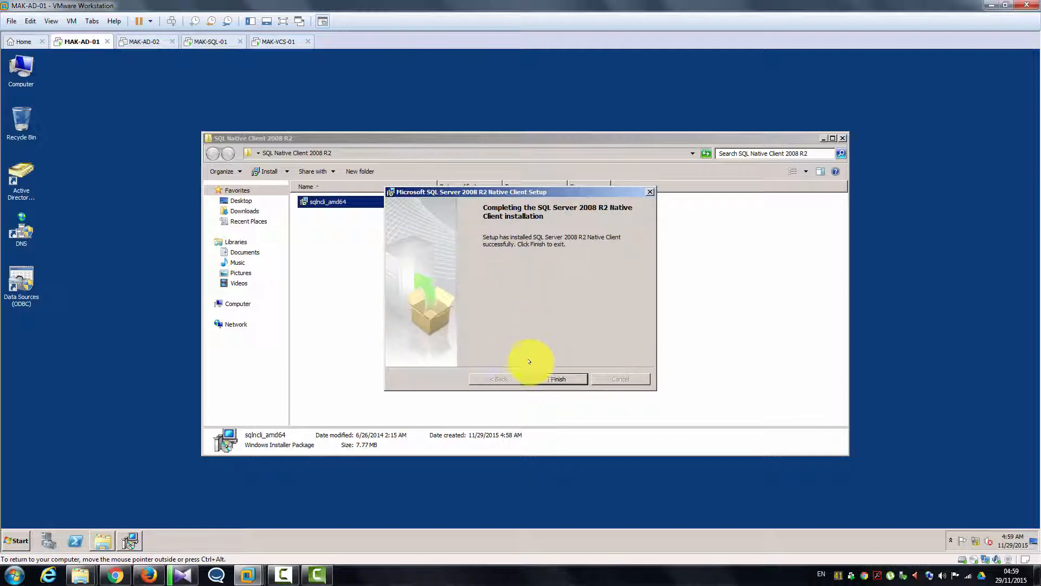
left_click(558, 379)
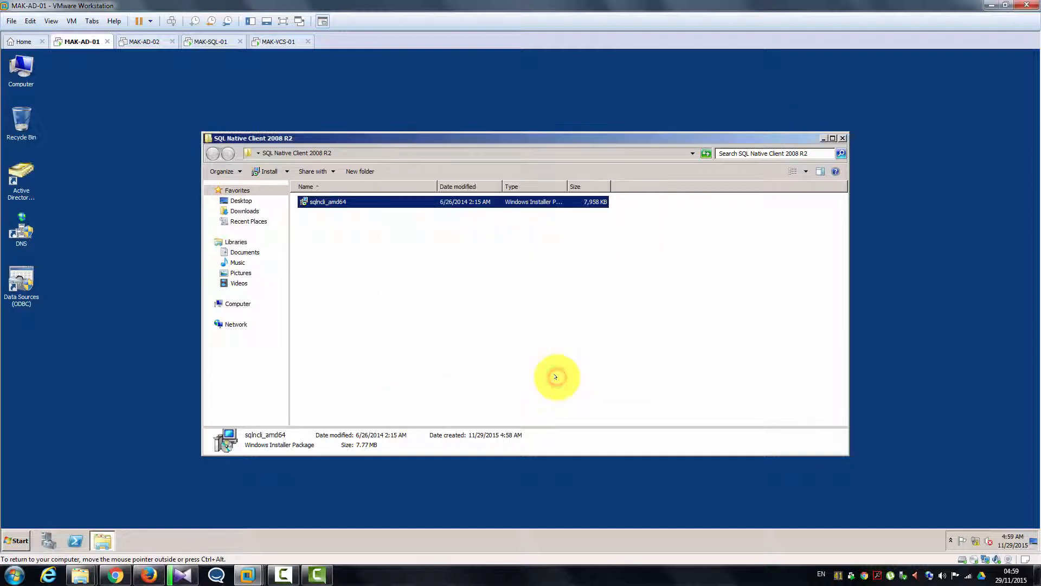
left_click(843, 138)
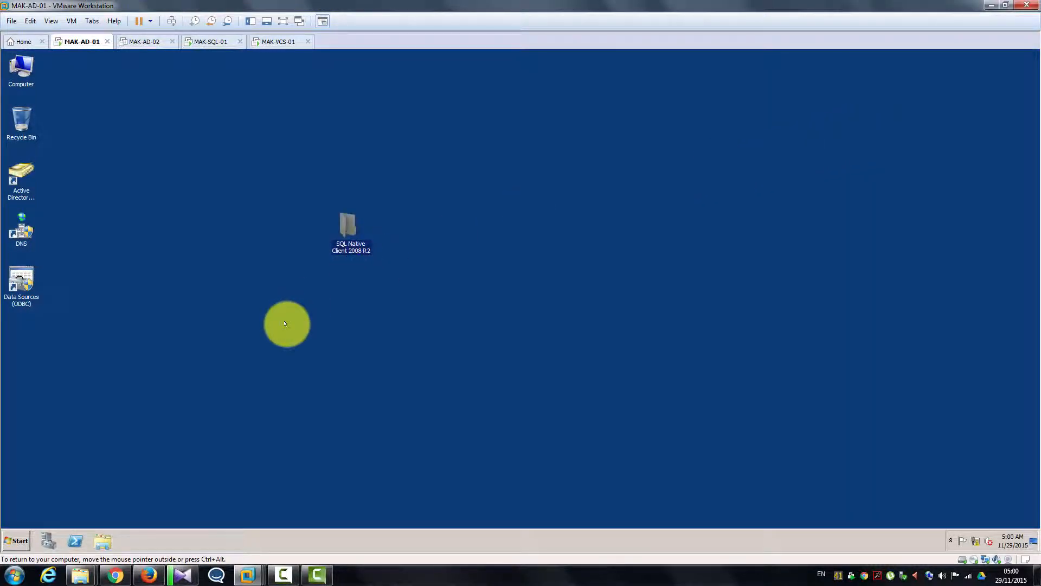
Step: Open Data Sources (ODBC) from the desktop and start a new system data source using the SQL Server Native Client 10.0 driver
double_click(19, 293)
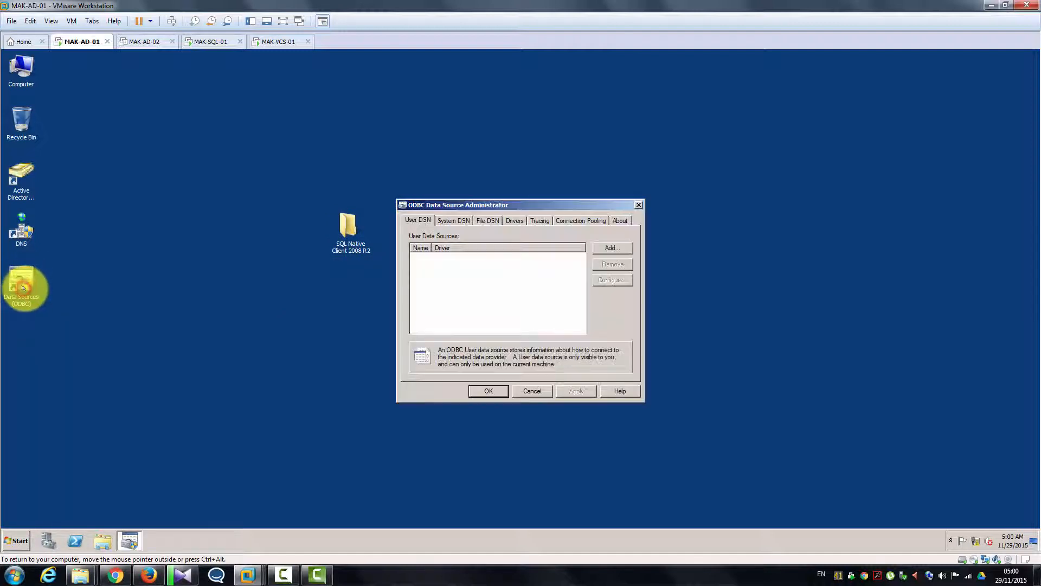
left_click(454, 220)
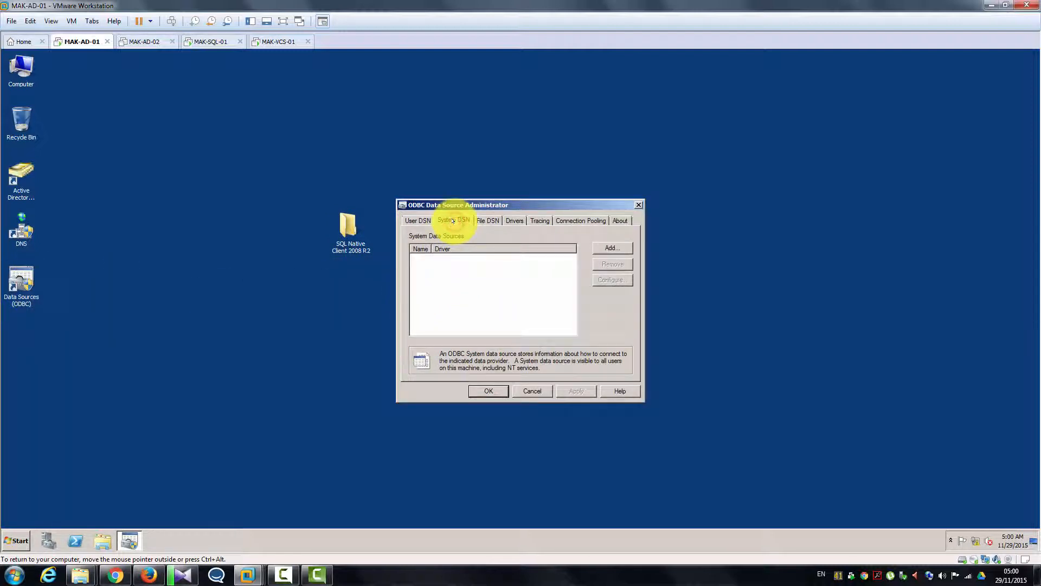
left_click(597, 248)
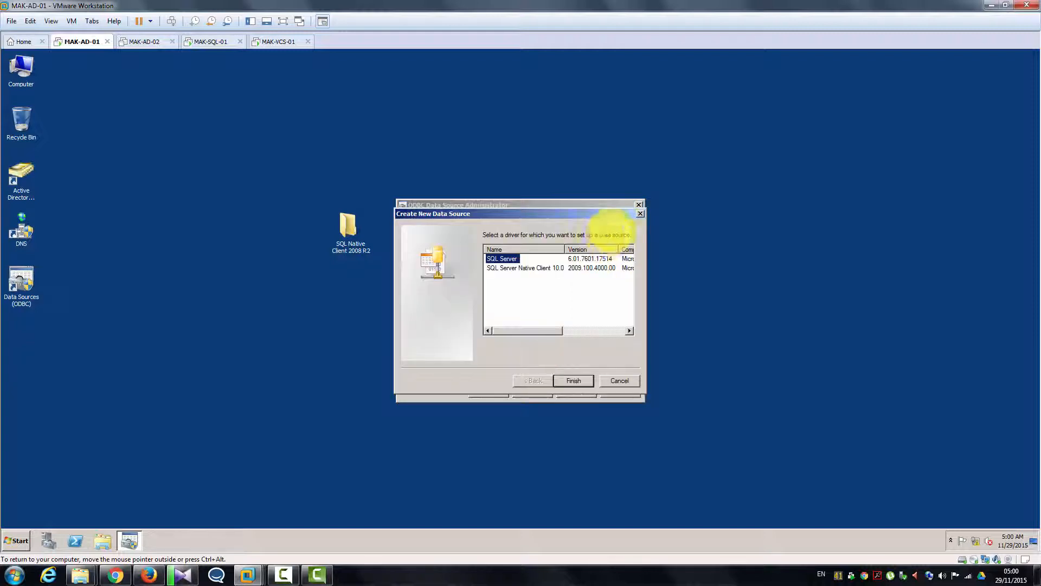
left_click(500, 268)
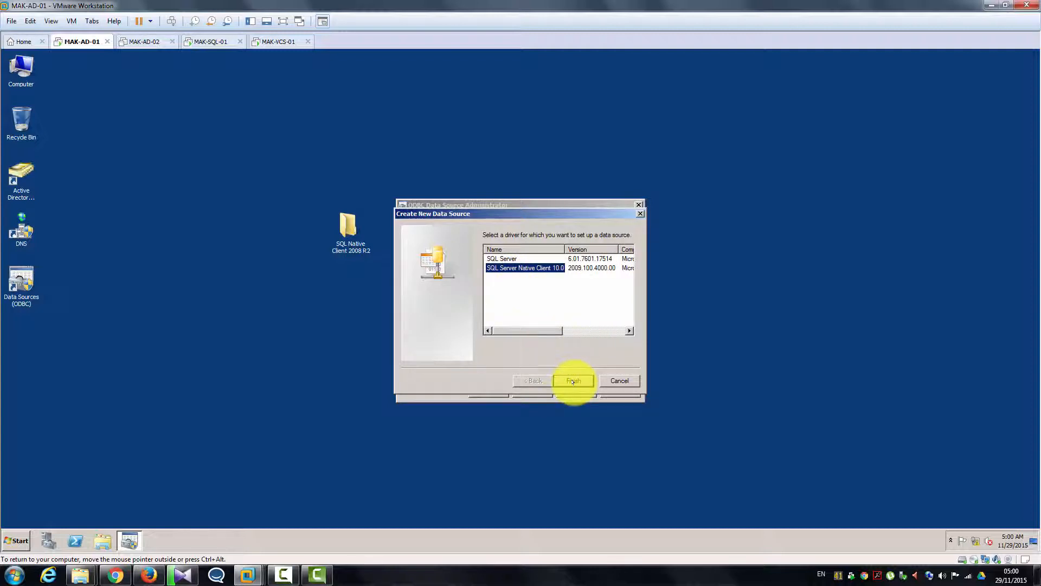
left_click(571, 381)
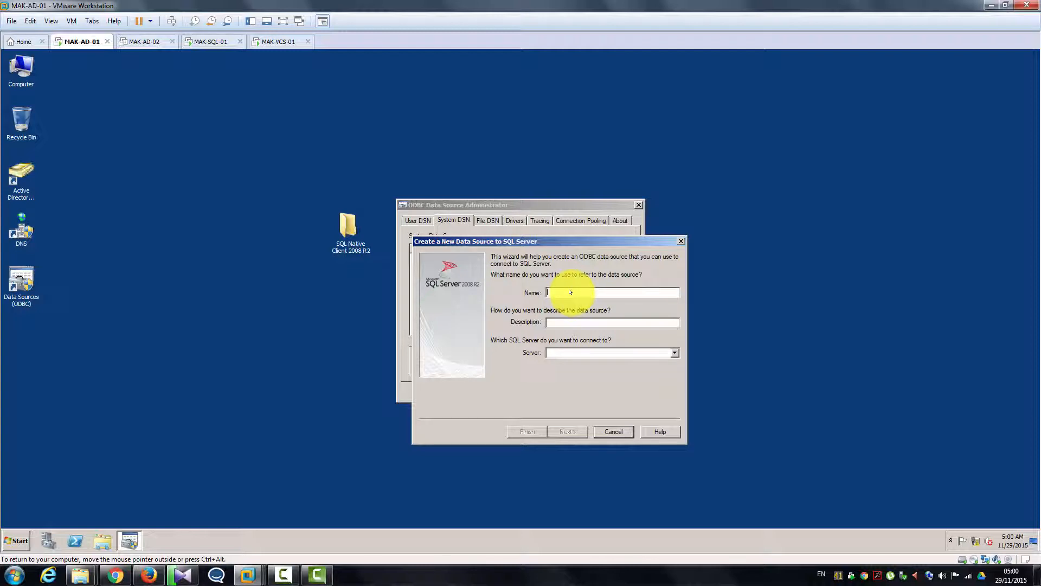
Step: Name the data source test_db, describe it as Testing, set the server to MAK-SQL-01 and continue
type("T")
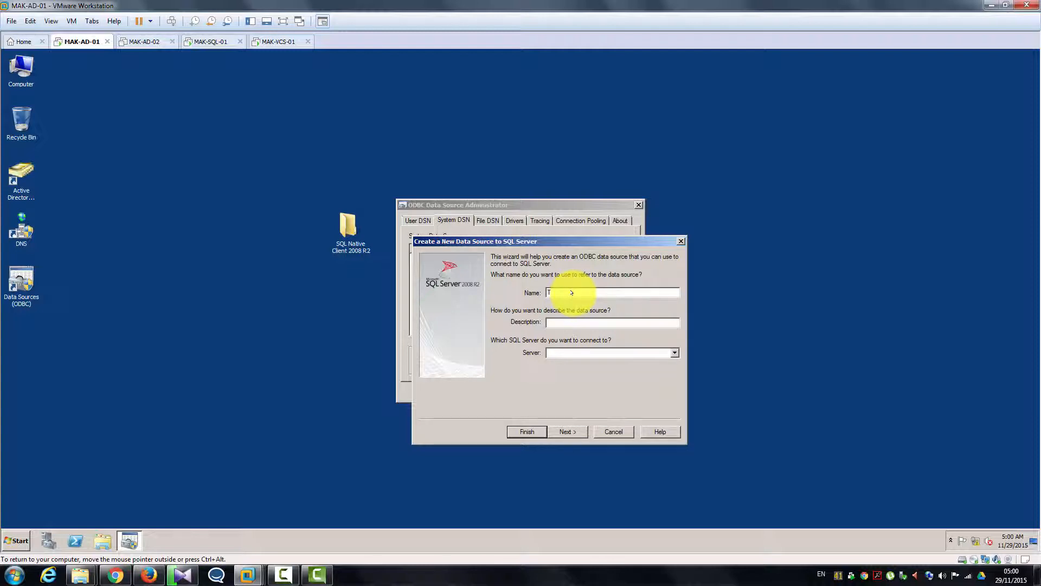
key("BackSpace")
type("test_db")
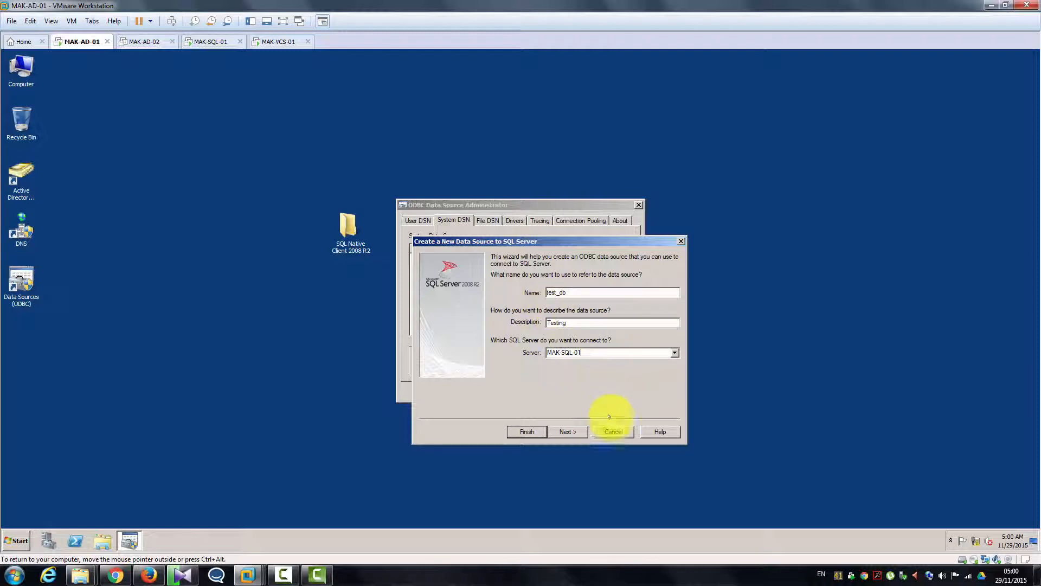
left_click(571, 432)
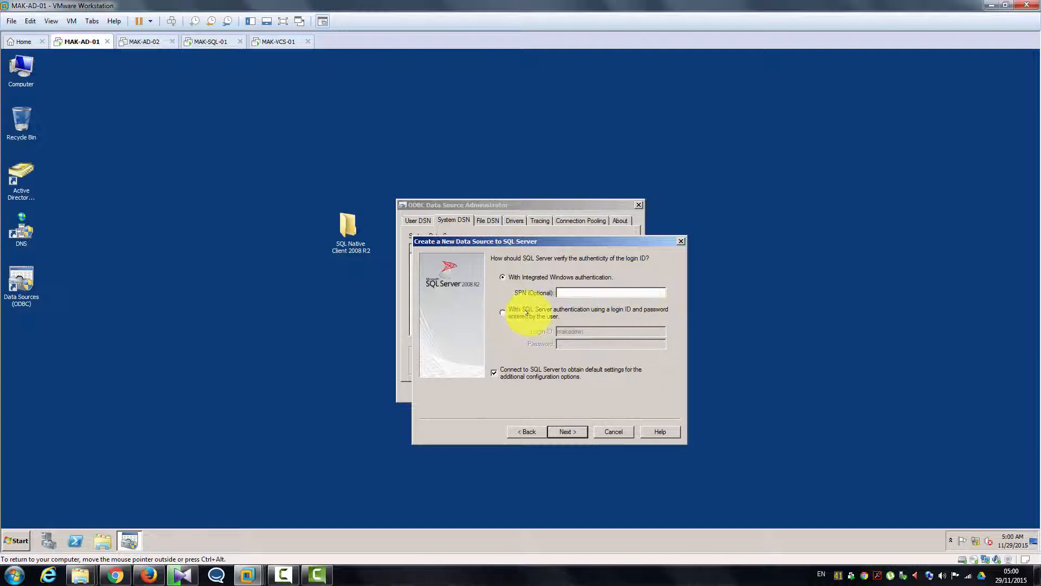
Step: Choose SQL Server authentication for the data source and enter testdb_srvc as the login ID
left_click(514, 312)
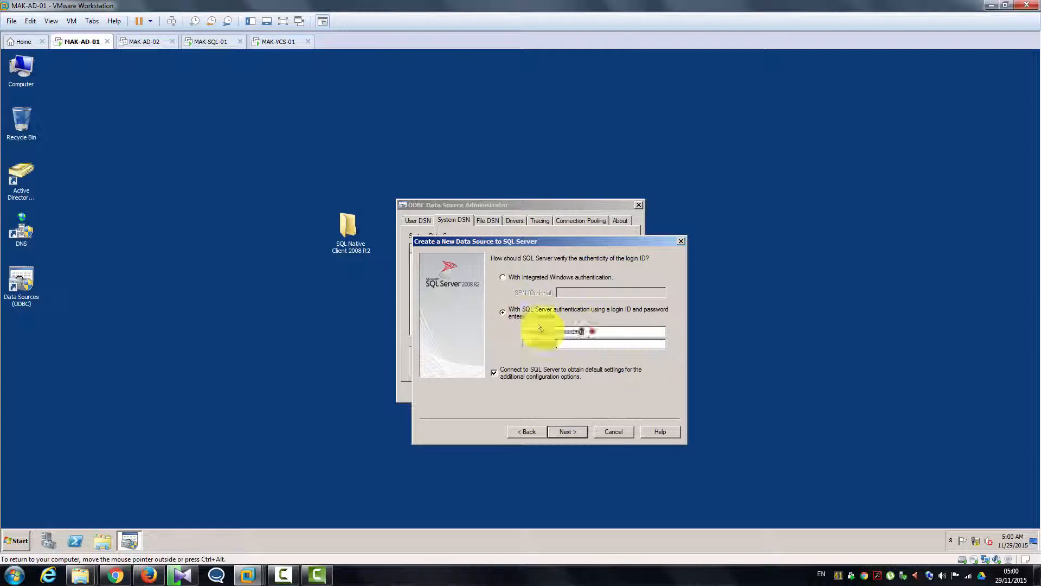
key("Tab")
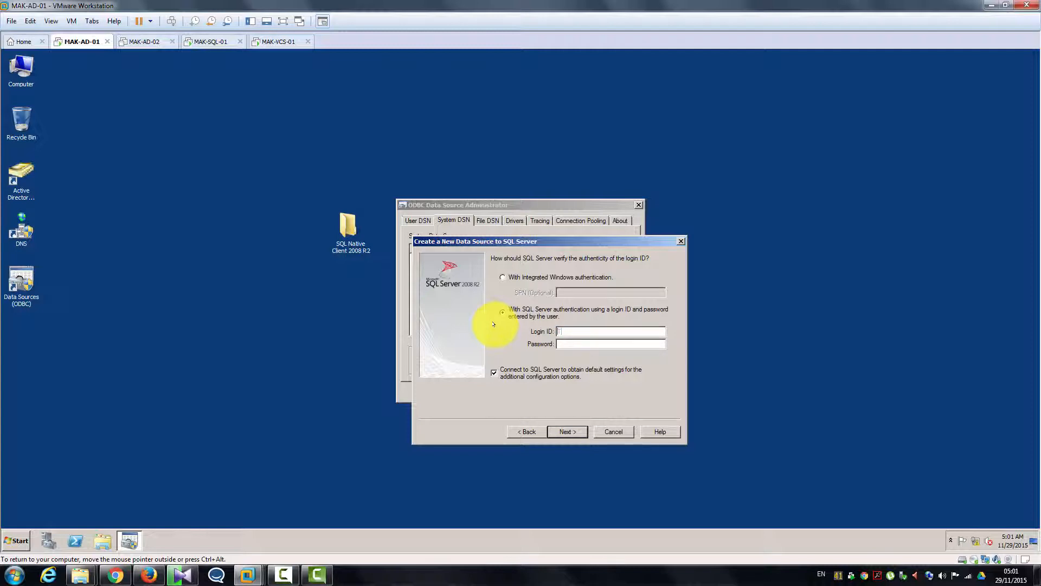
type("te")
type("test")
type("db")
type("_srvc")
Step: Switch to MAK-SQL-01, connect to the local server in SQL Server Management Studio and check the testdb_srvc entry among the security logins
left_click(213, 42)
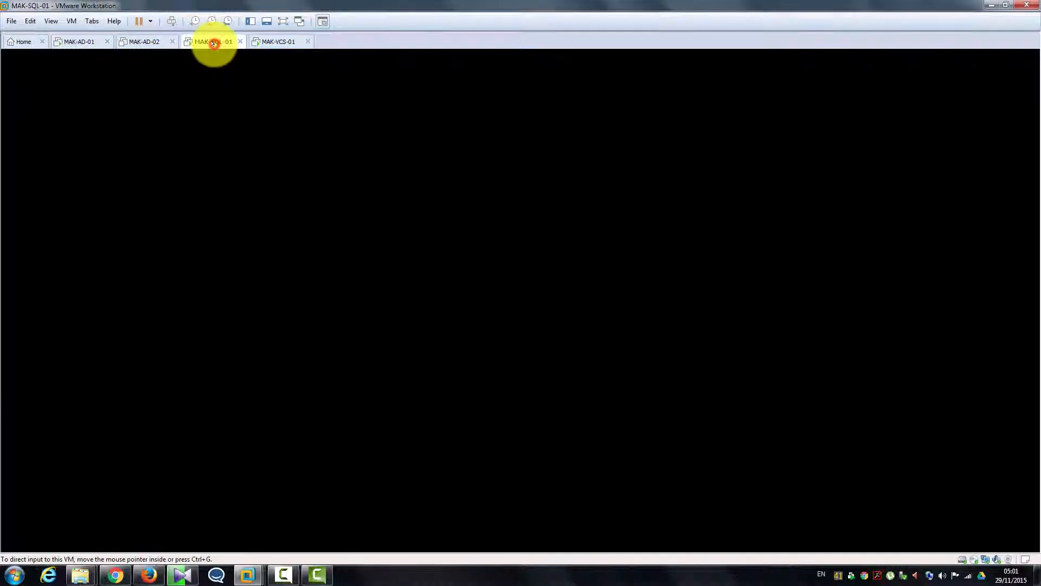
double_click(21, 182)
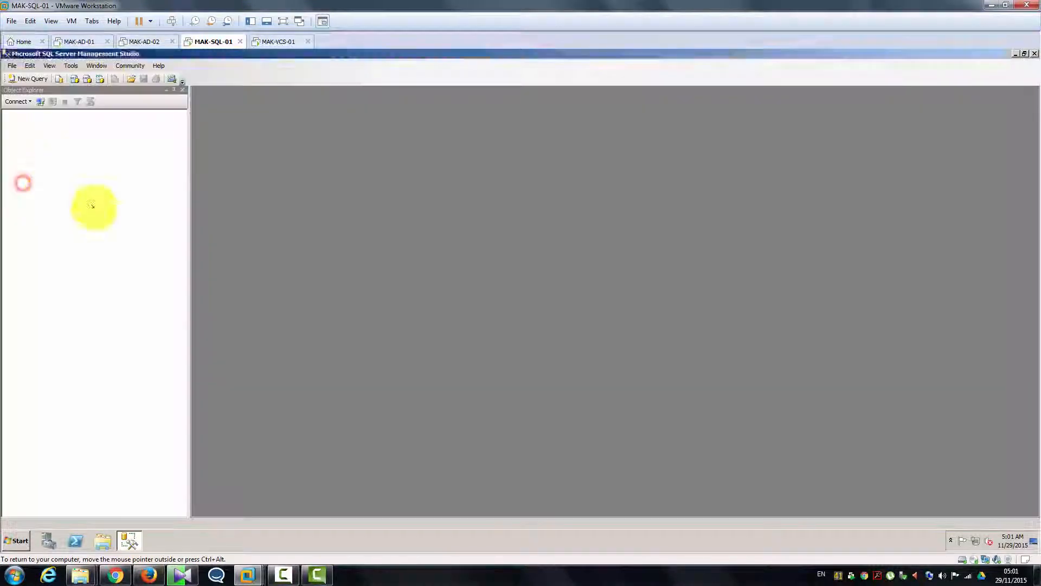
left_click(477, 309)
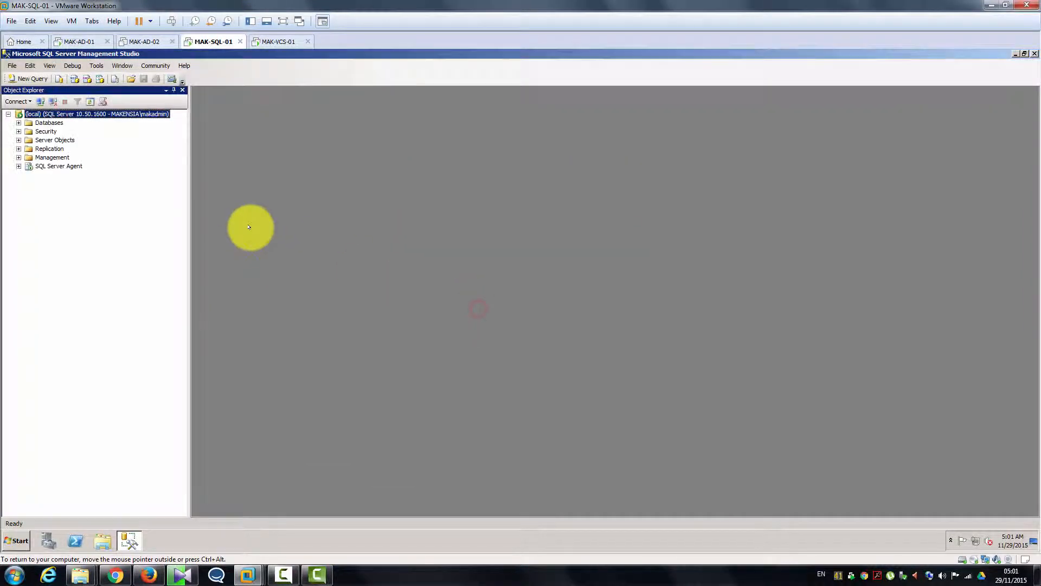
left_click(19, 132)
left_click(29, 140)
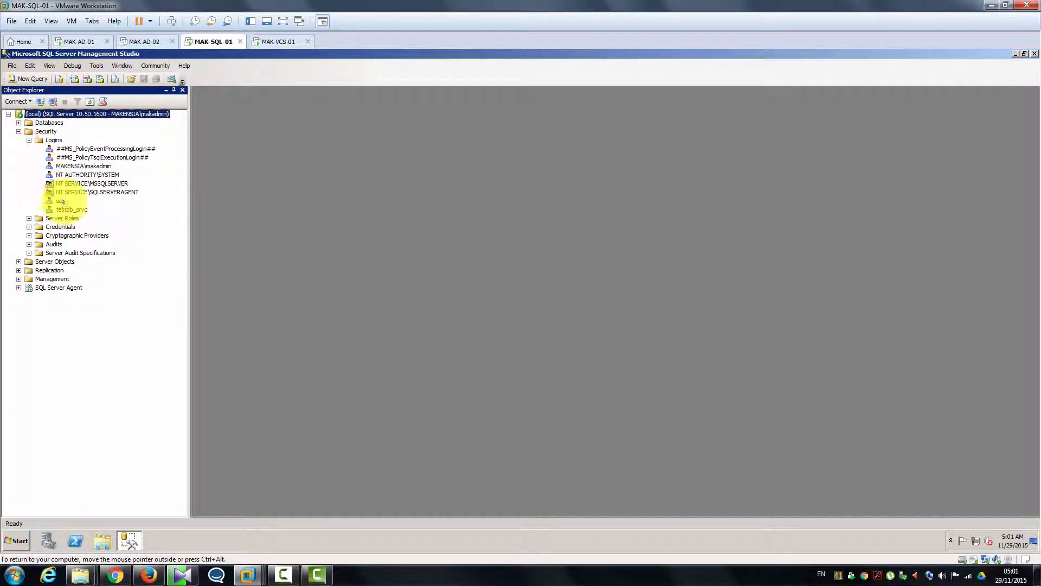
left_click(66, 210)
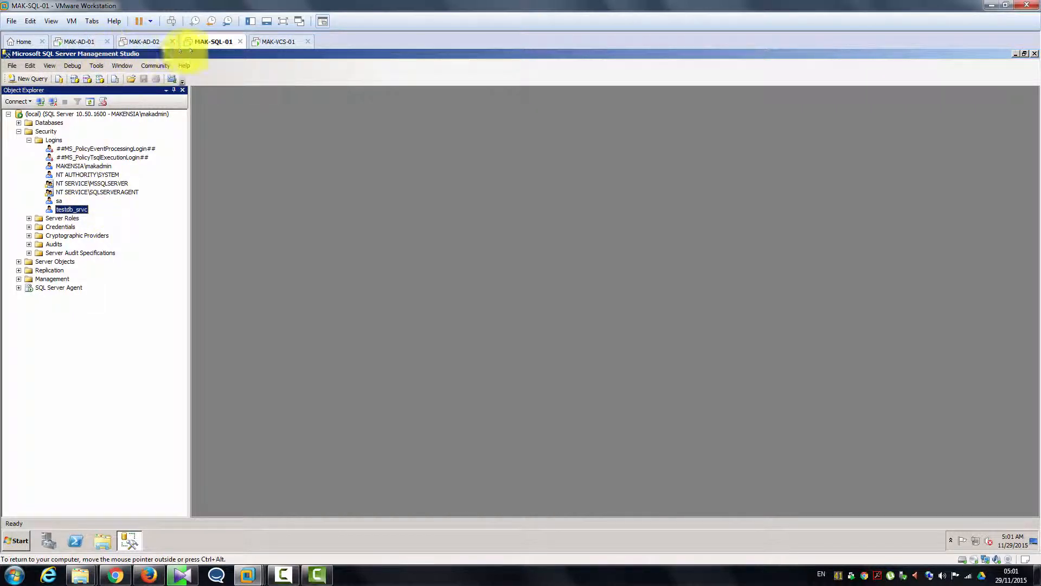
Step: Return to MAK-AD-01, enter the SQL login's password for the data source and continue
left_click(71, 41)
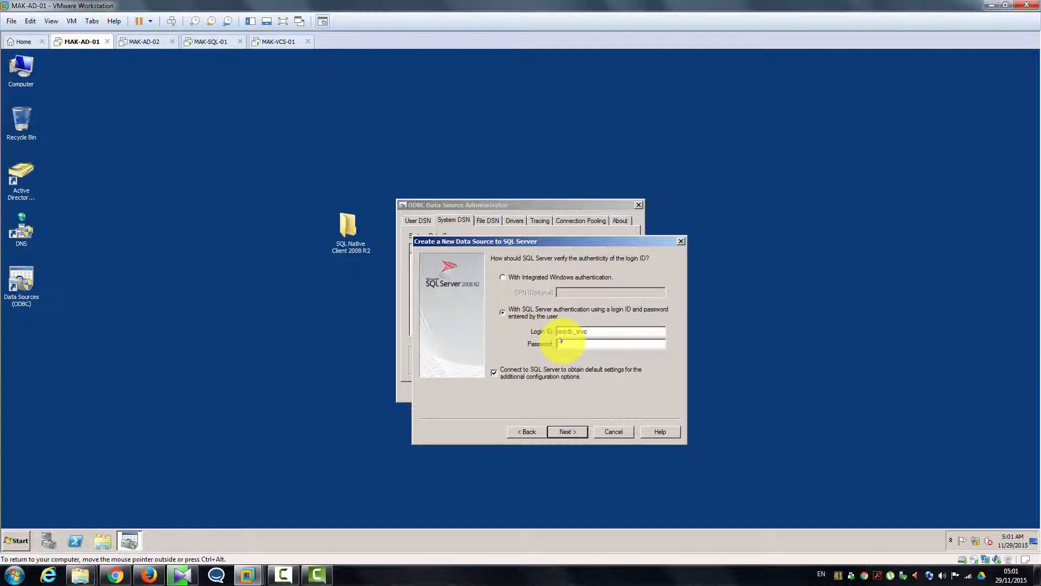
type("*****")
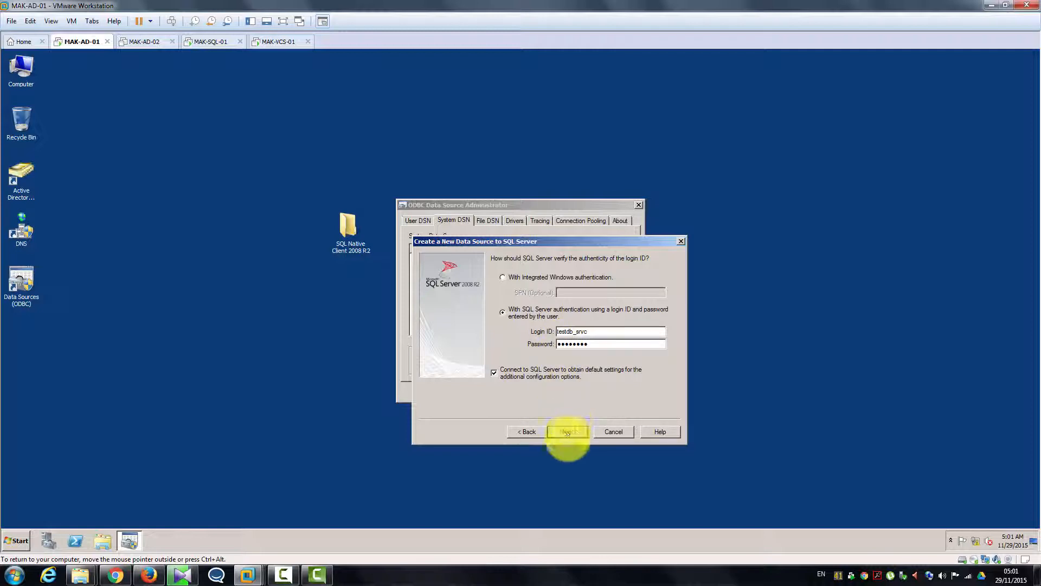
left_click(566, 431)
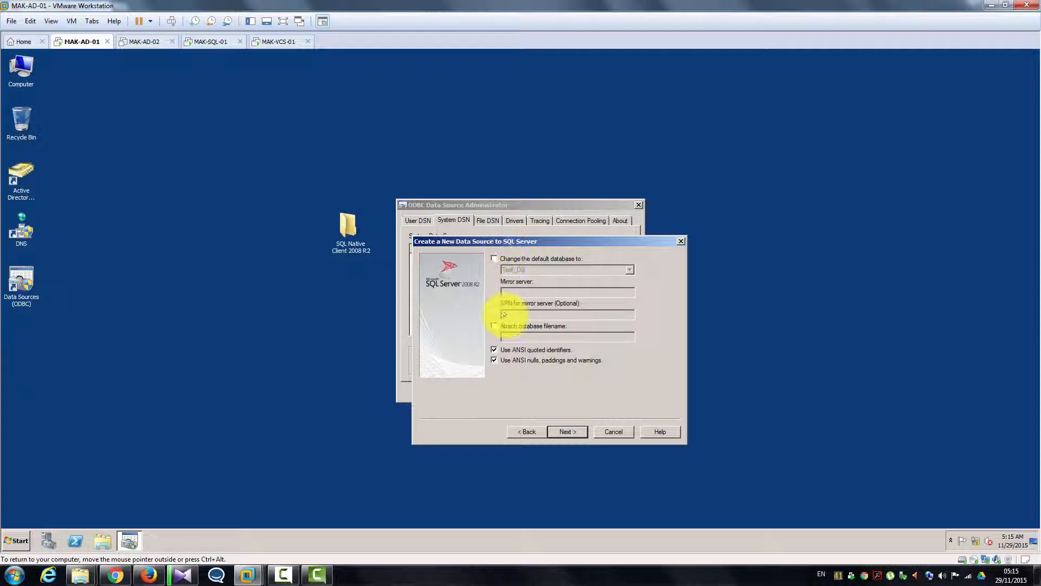
Step: Complete the data source wizard with its default database and language options, then test the connection and dismiss the test results
left_click(561, 429)
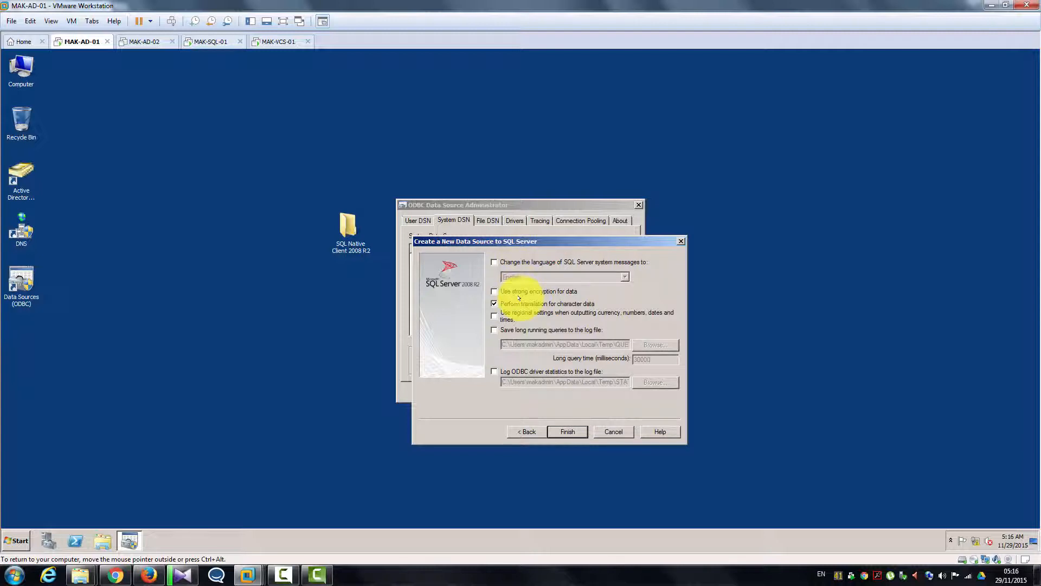
left_click(567, 431)
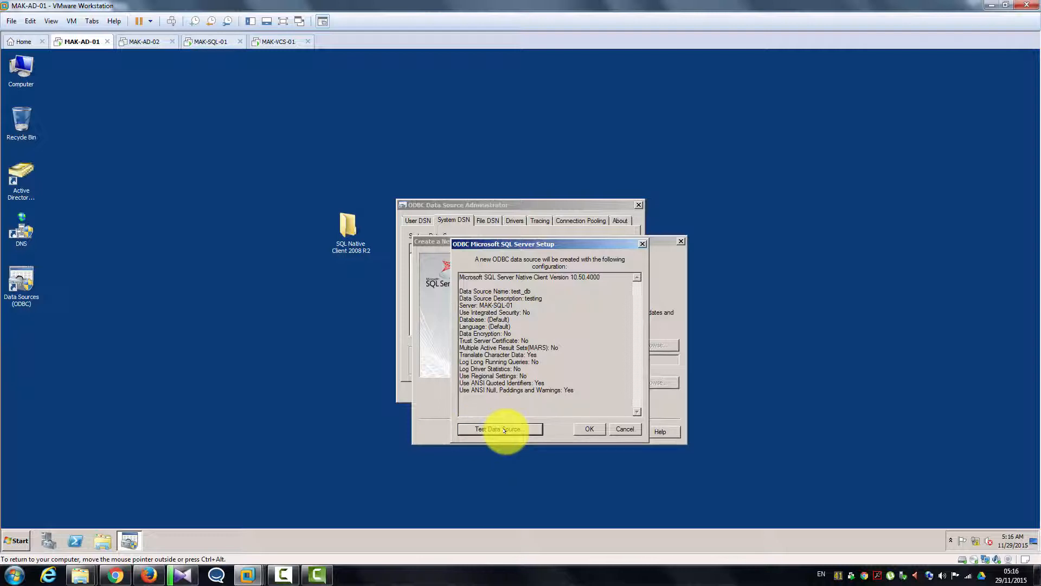
left_click(504, 429)
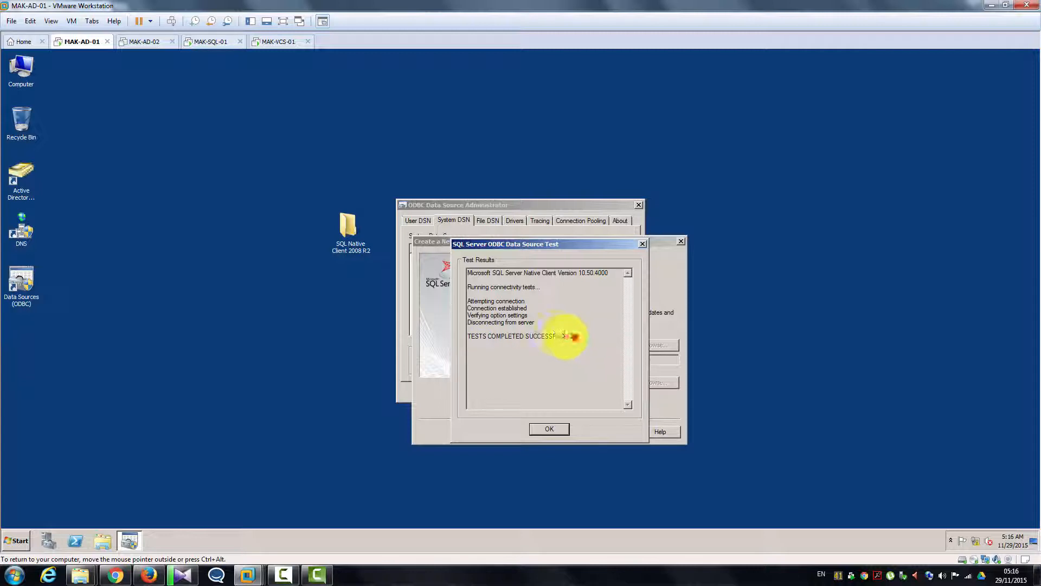
left_click_drag(574, 336, 465, 331)
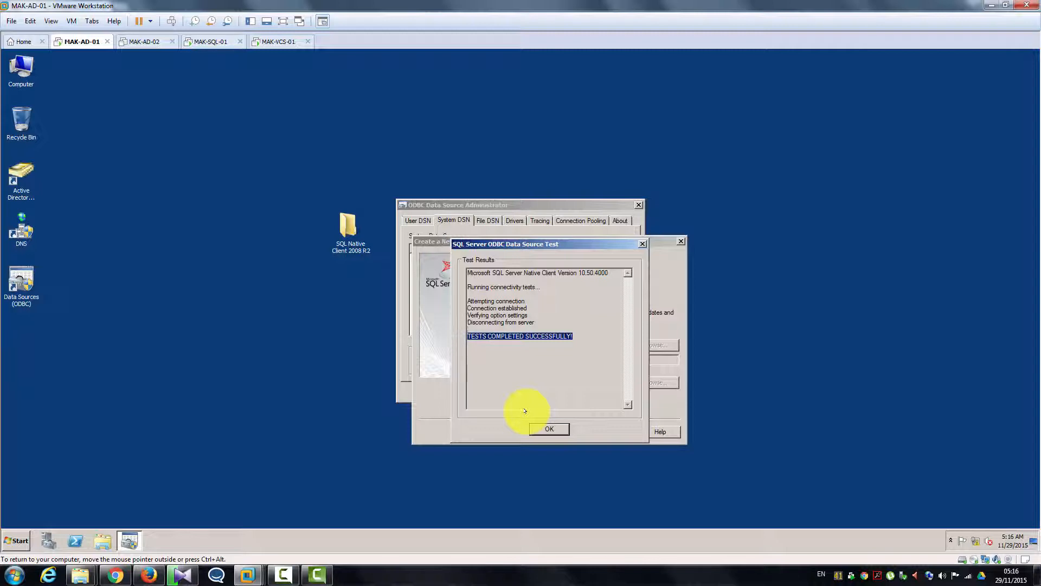
left_click(536, 430)
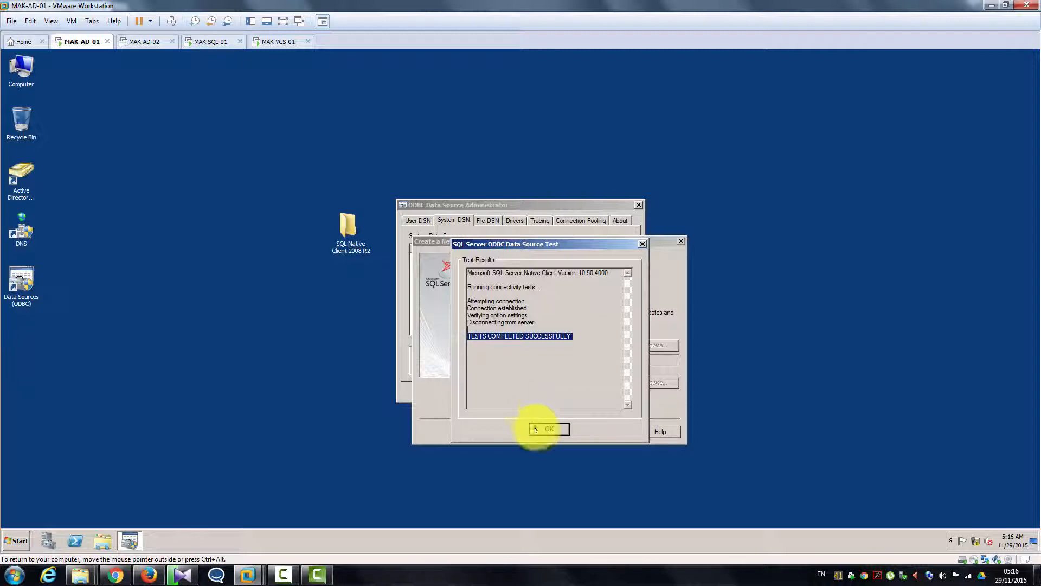